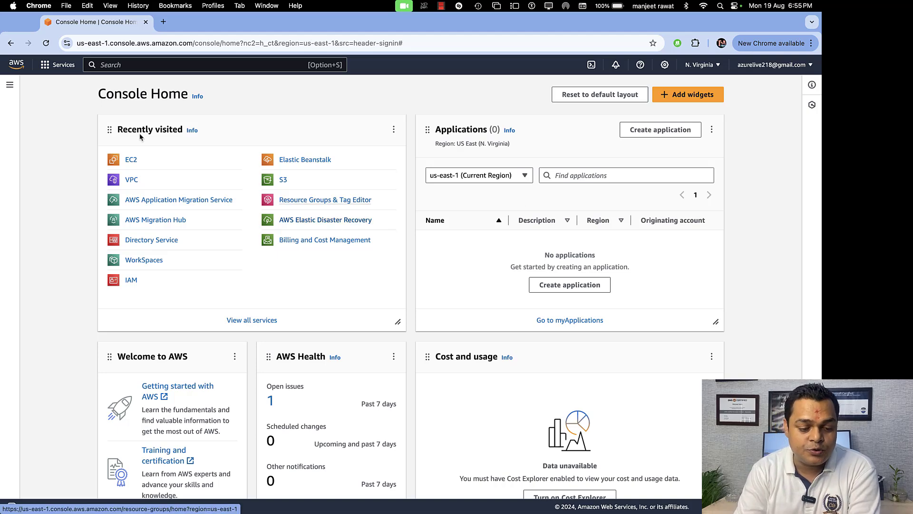
Open the EC2 service, go to its instances list and start launching a new instance.
click(59, 65)
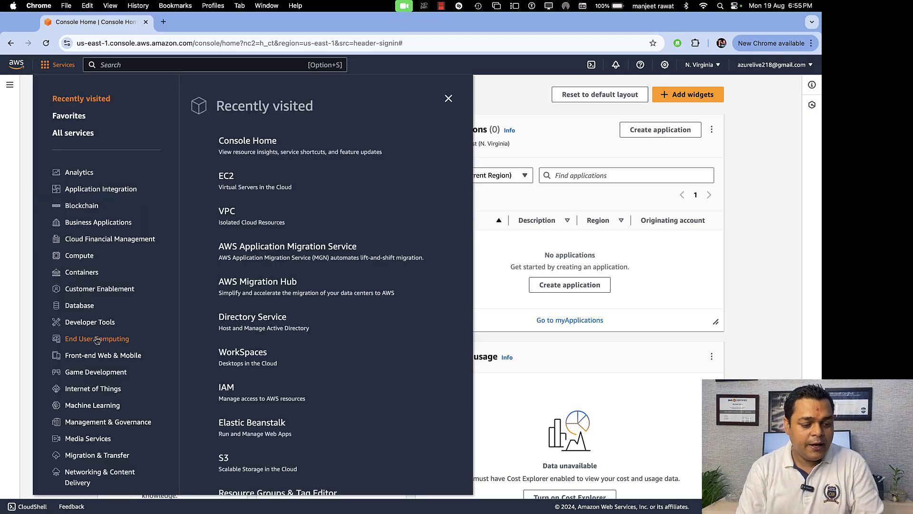
click(230, 181)
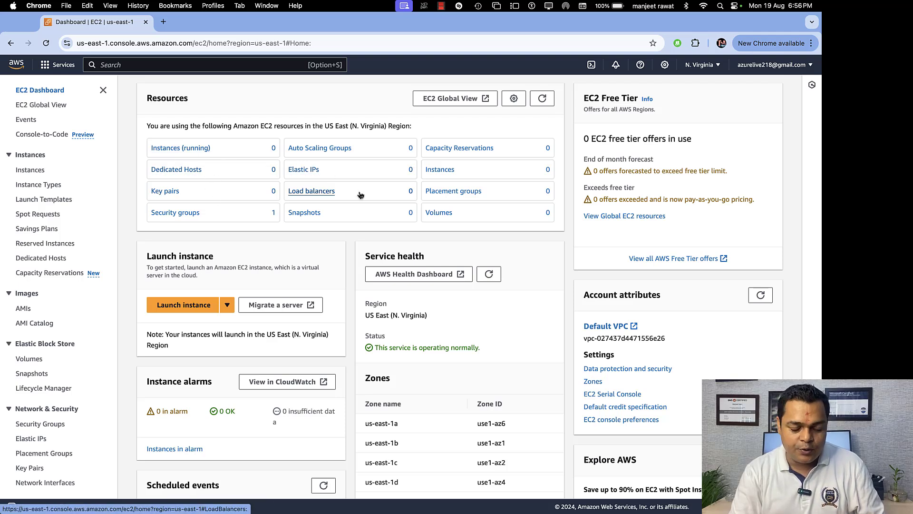
click(455, 172)
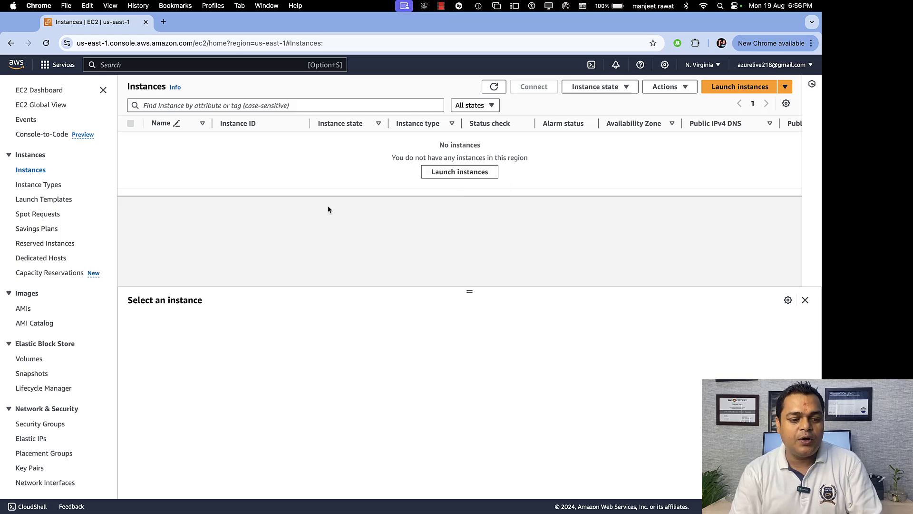
click(457, 177)
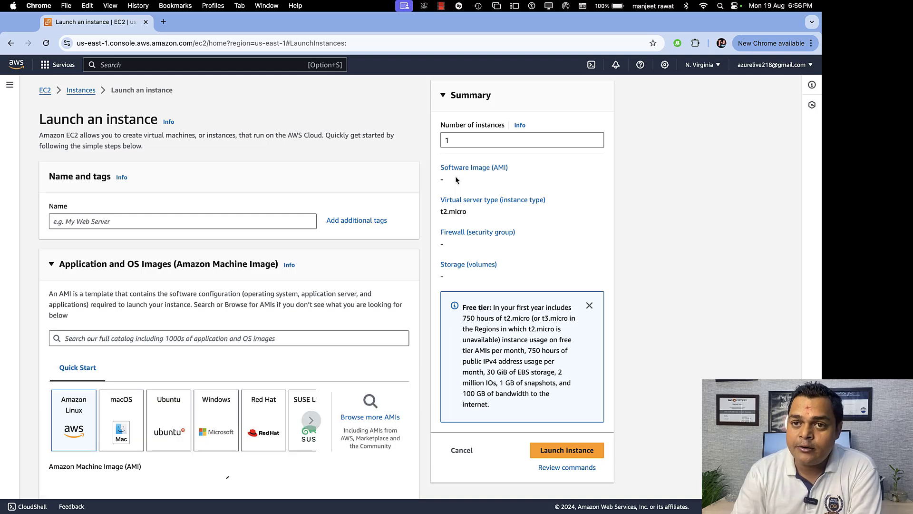
Name the new instance Windows-Server.
click(132, 219)
text(Window)
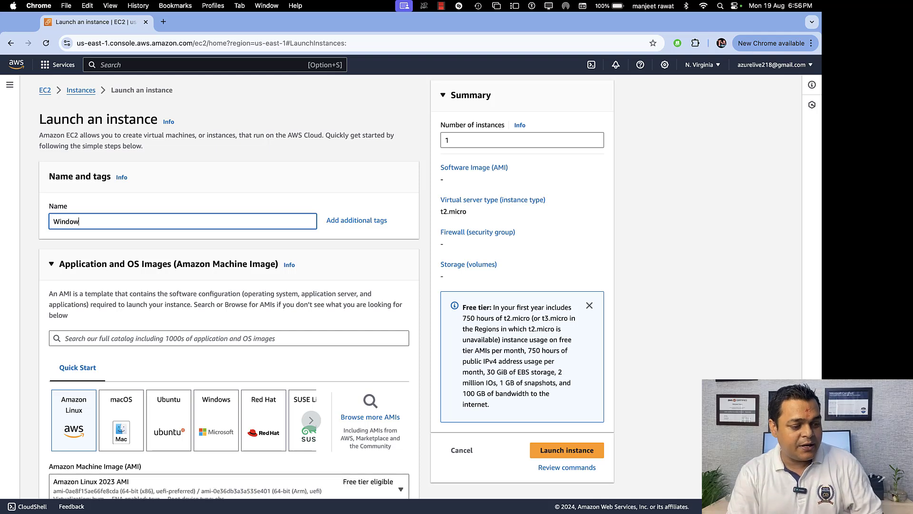
text(s-Server)
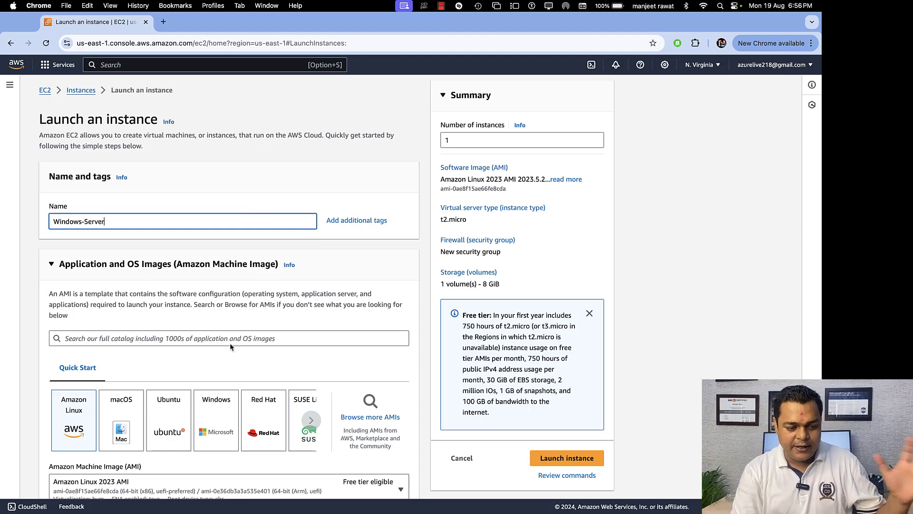
Open the full AMI catalog and look through the Quick Start images for the available Linux, macOS and Windows options.
scroll(230, 355, down, 3)
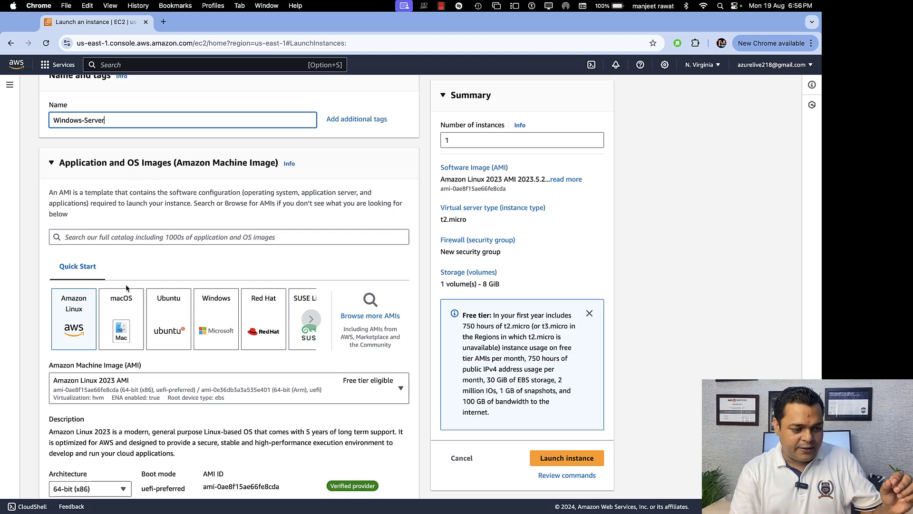
scroll(158, 306, down, 2)
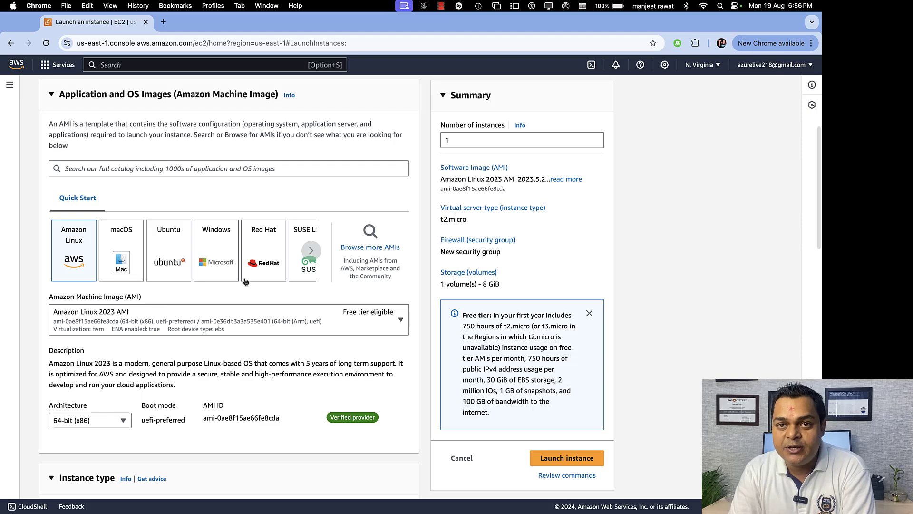
scroll(246, 282, up, 1)
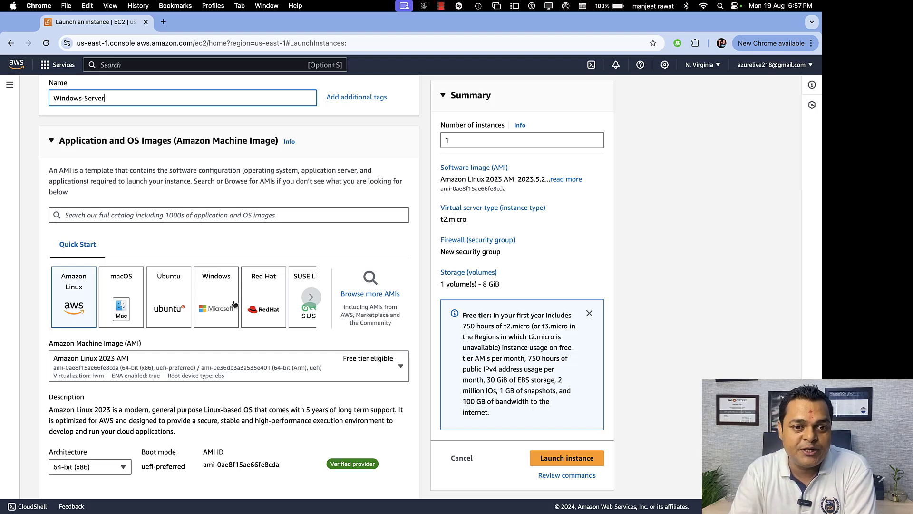
click(370, 295)
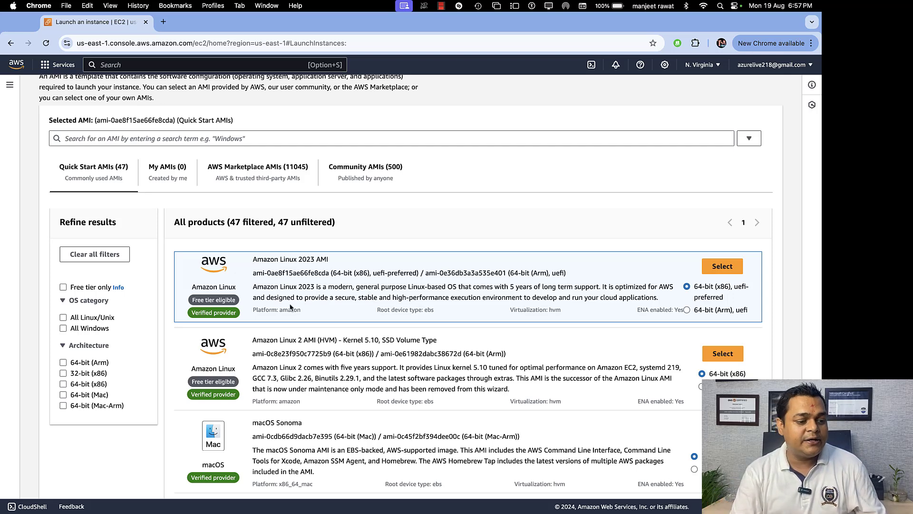
scroll(281, 318, up, 3)
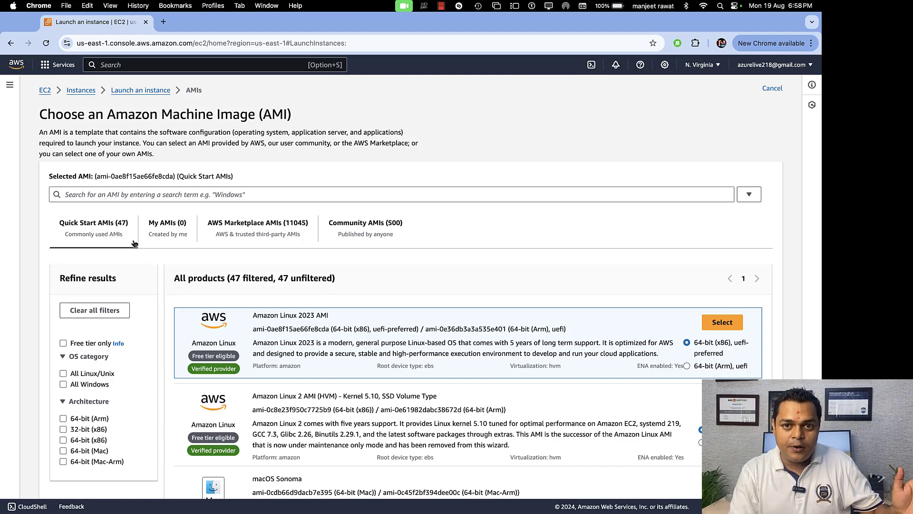
scroll(350, 393, down, 10)
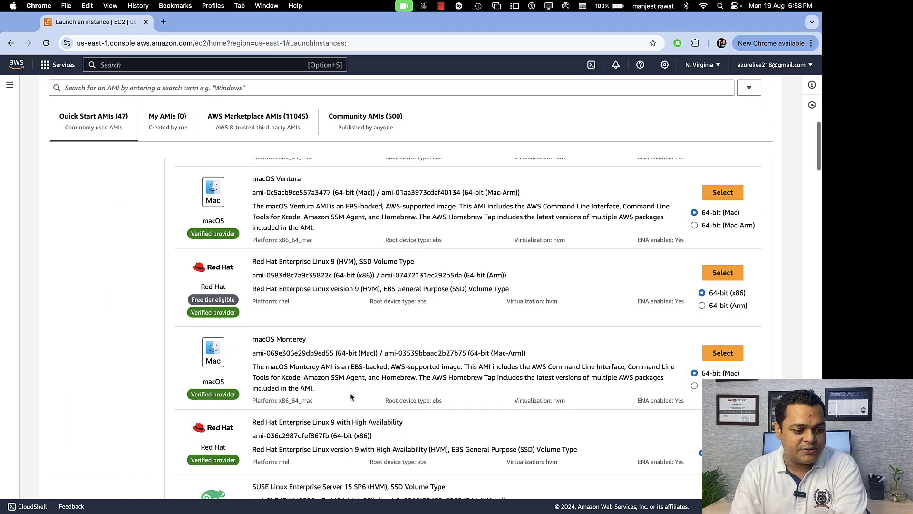
scroll(350, 393, down, 15)
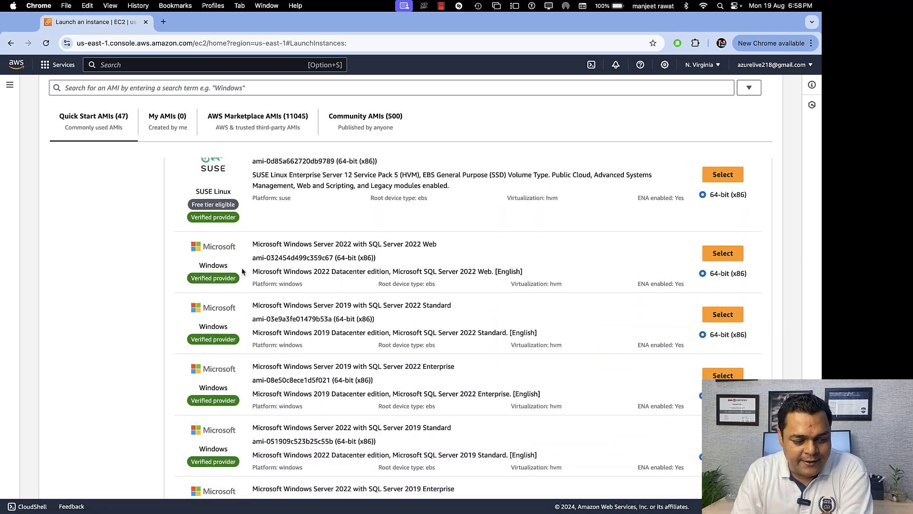
scroll(242, 272, down, 5)
scroll(242, 272, up, 8)
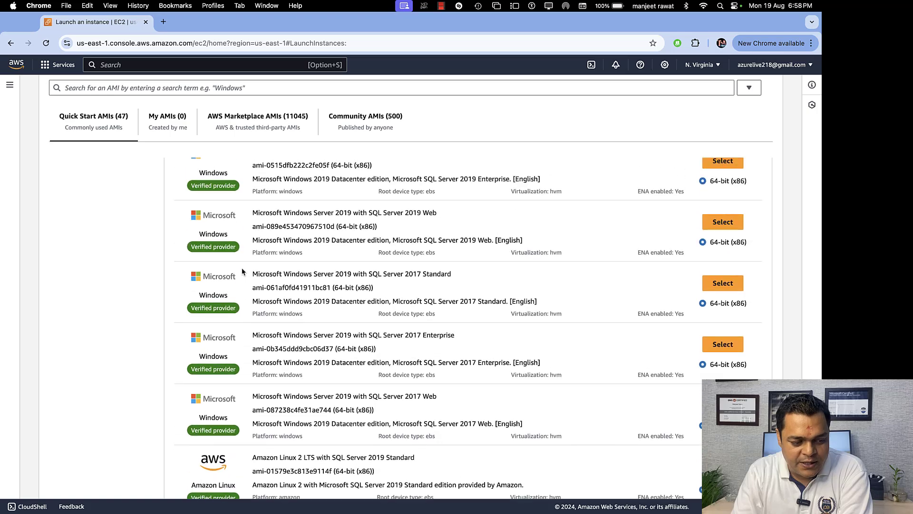
scroll(242, 272, up, 10)
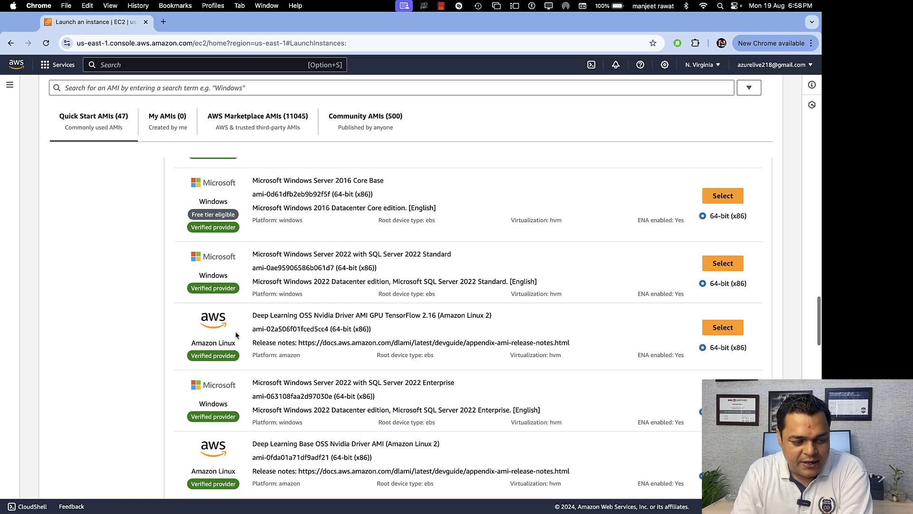
scroll(236, 335, up, 10)
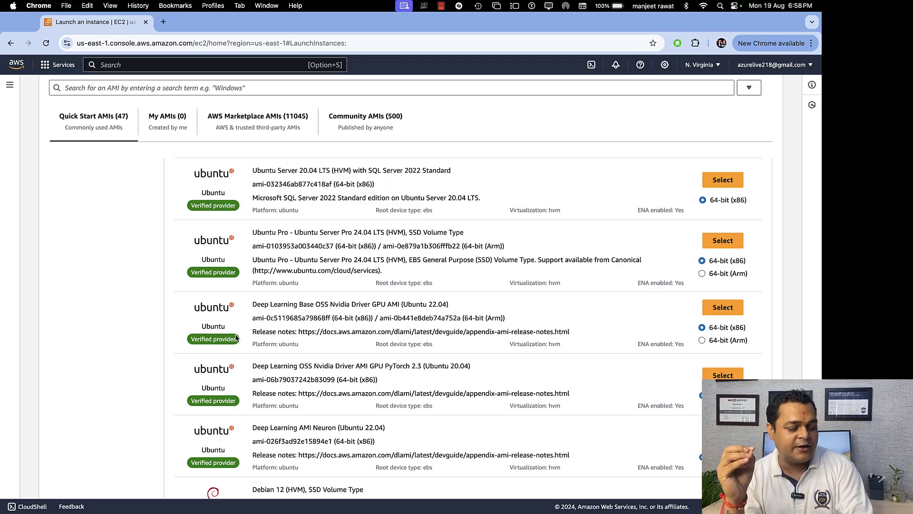
scroll(236, 338, up, 15)
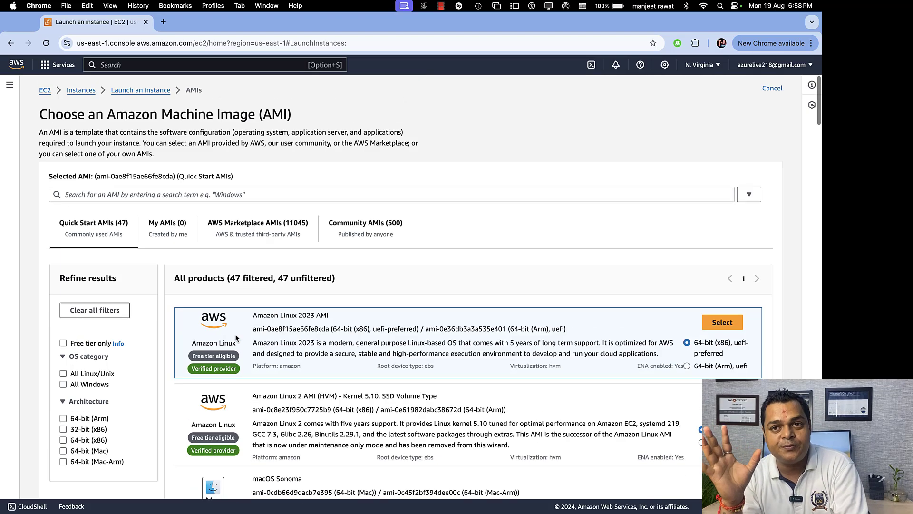
View My AMIs, try the Shared with me owner filter, and clear both owner filters.
click(167, 233)
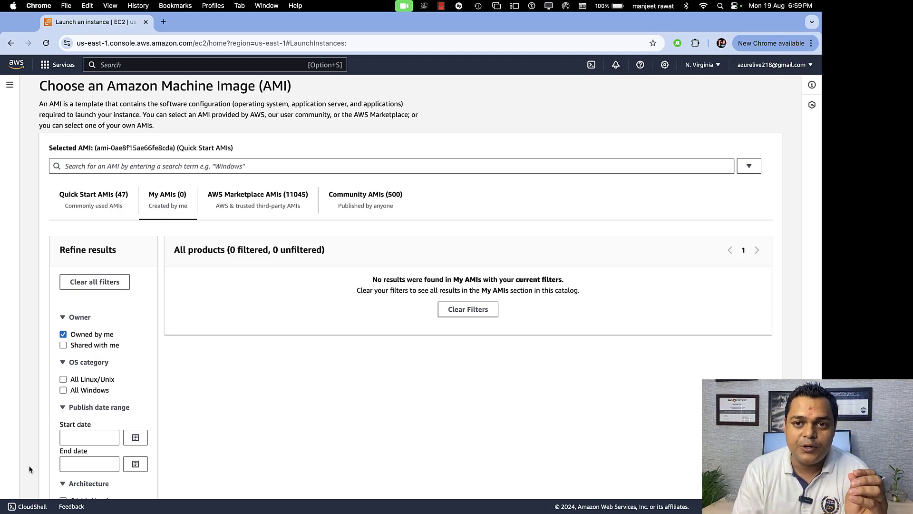
click(100, 347)
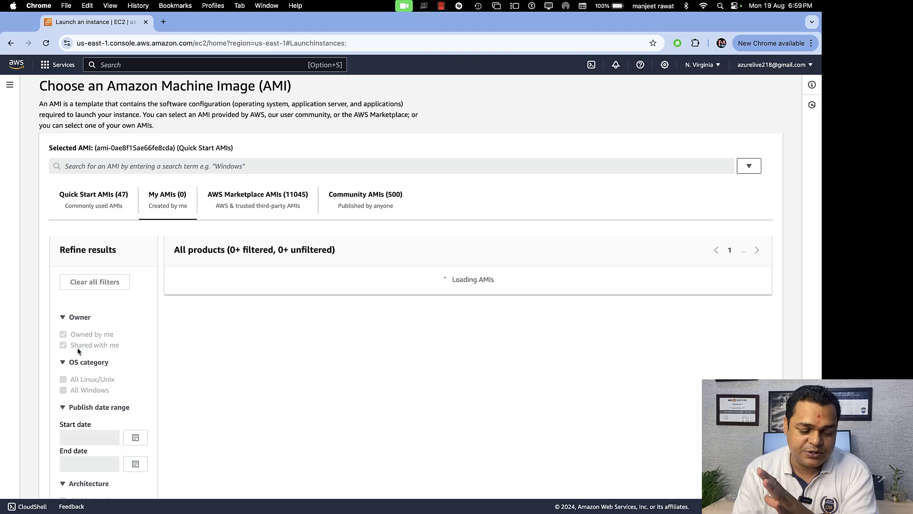
click(63, 346)
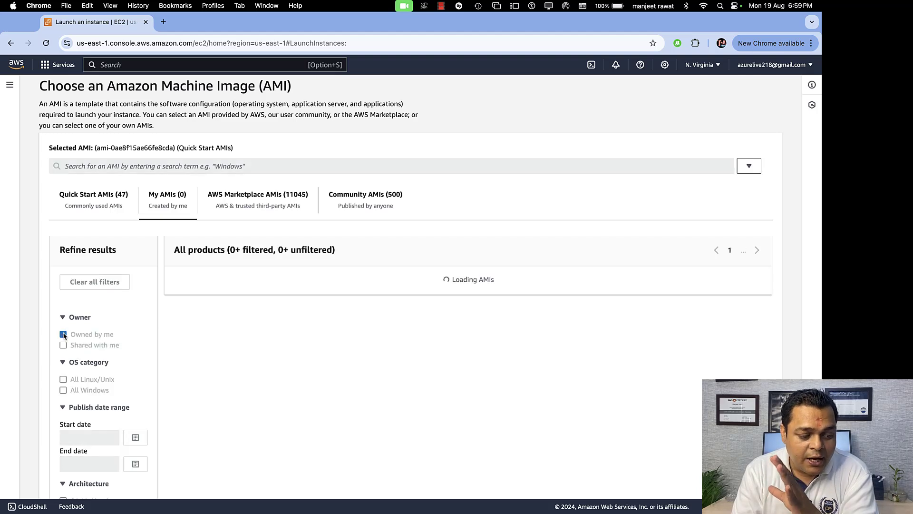
click(63, 335)
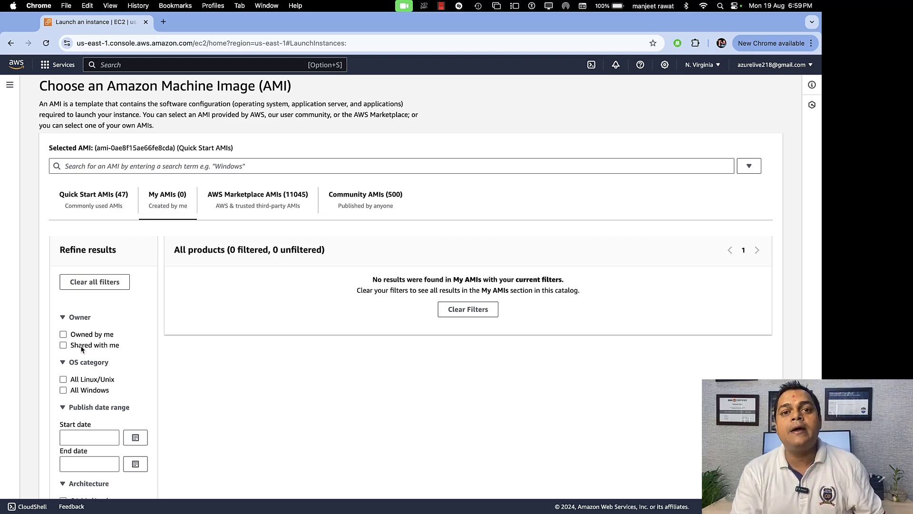
View the AWS Marketplace AMIs and look through the products in the DevOps category.
click(265, 211)
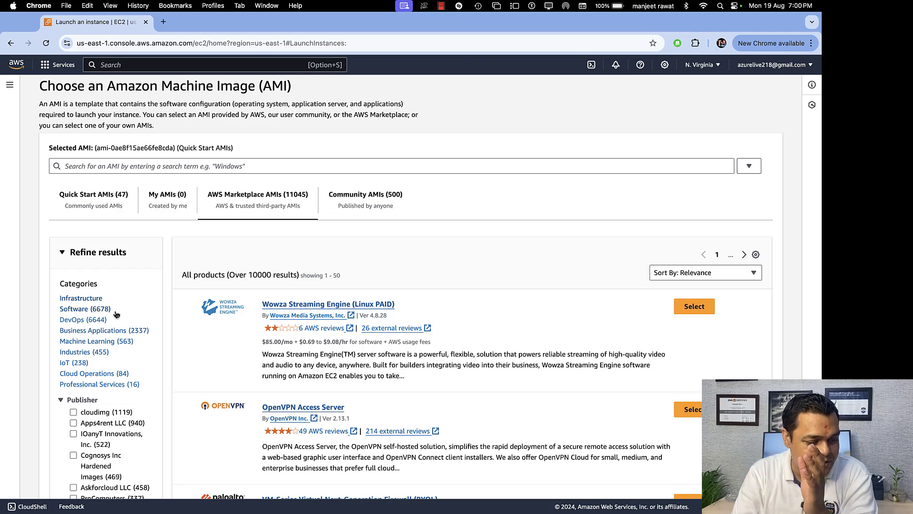
click(86, 323)
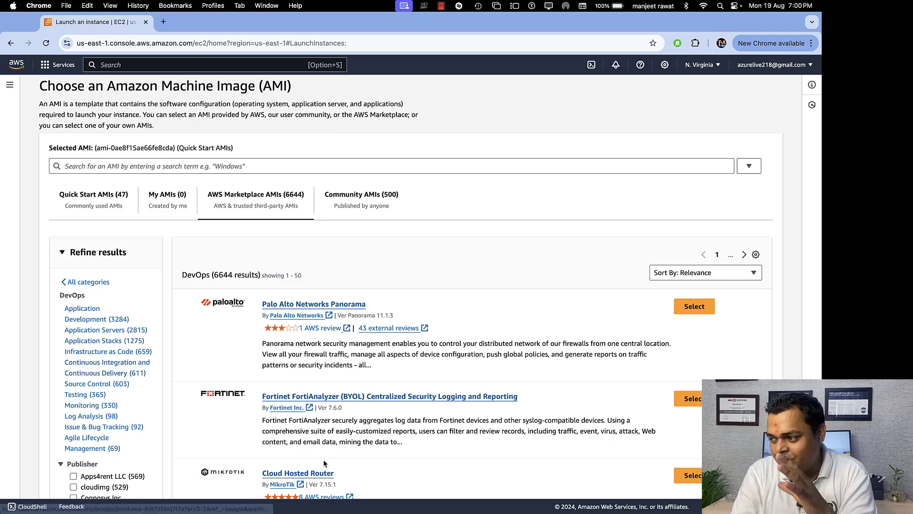
scroll(325, 462, down, 10)
scroll(325, 463, up, 10)
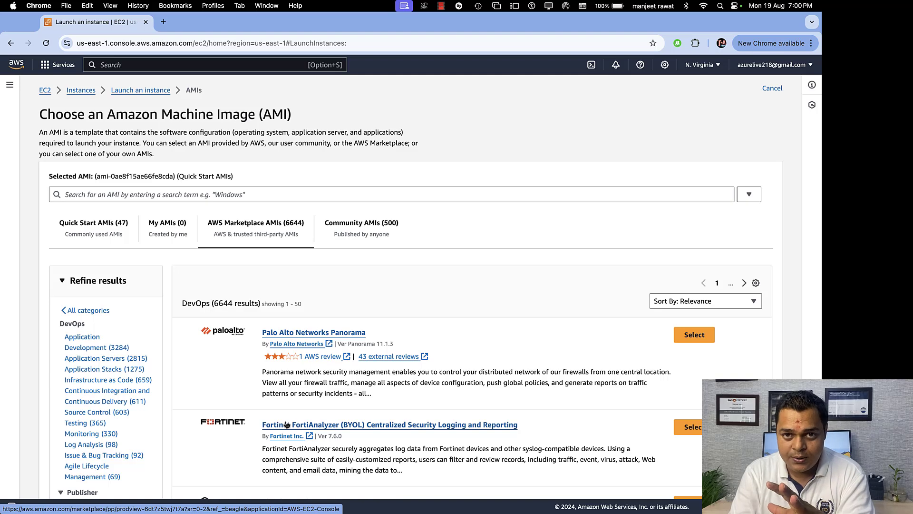
View the Community AMIs, filter them to All Windows and look through the listed images.
click(358, 230)
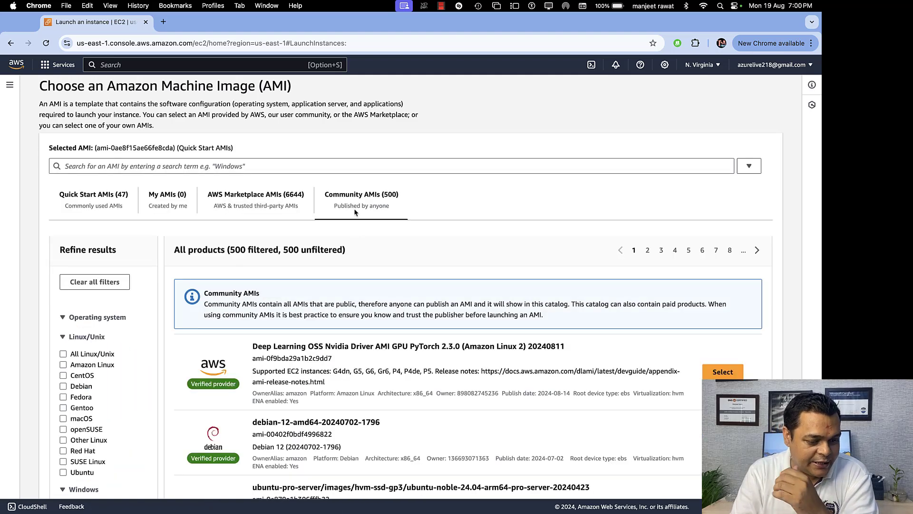
scroll(149, 383, down, 2)
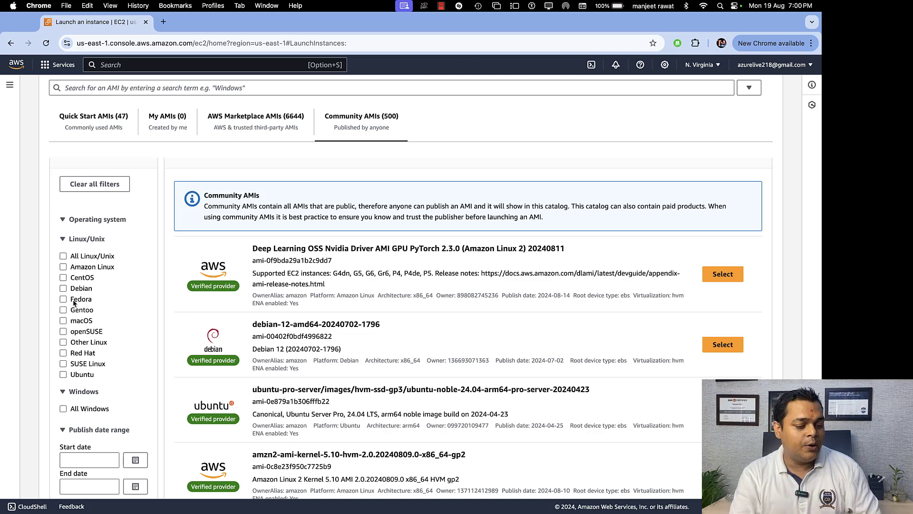
click(63, 411)
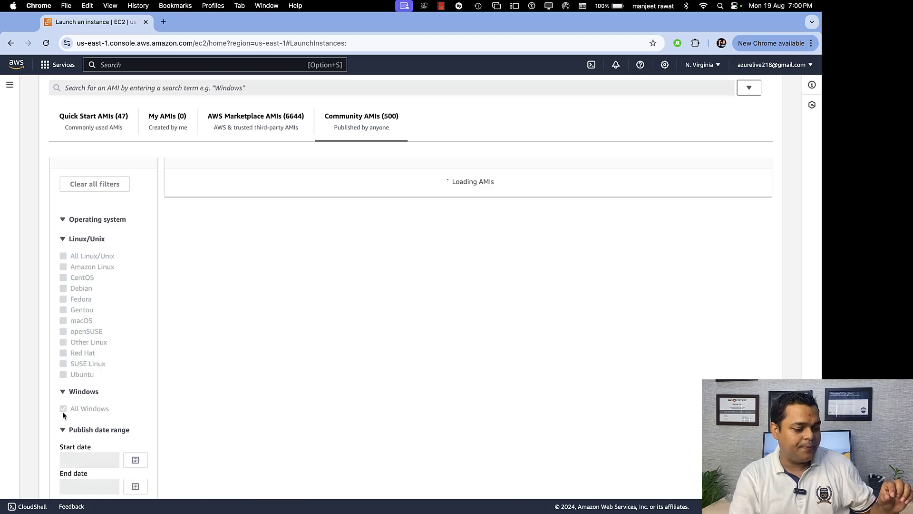
scroll(278, 449, down, 10)
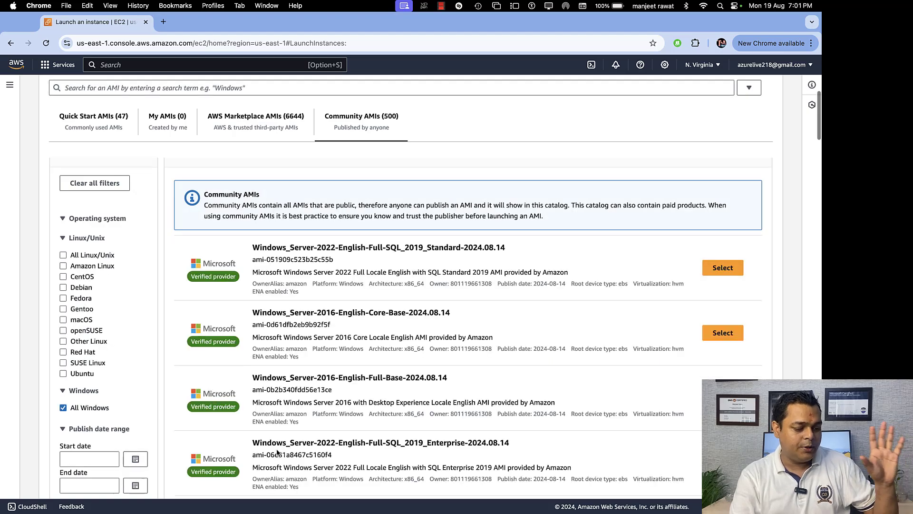
scroll(278, 451, down, 15)
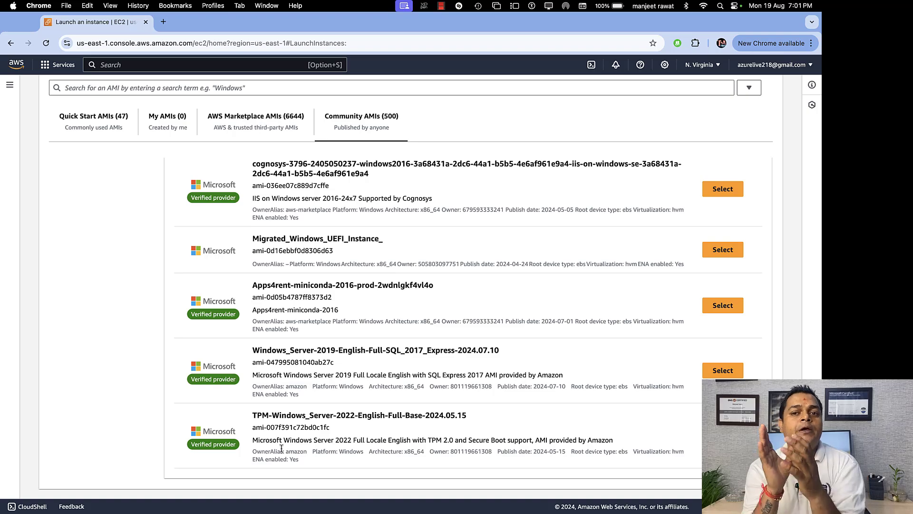
Return to the Quick Start AMIs and look through the listed Windows Server, Linux and macOS images.
click(86, 126)
scroll(328, 355, down, 15)
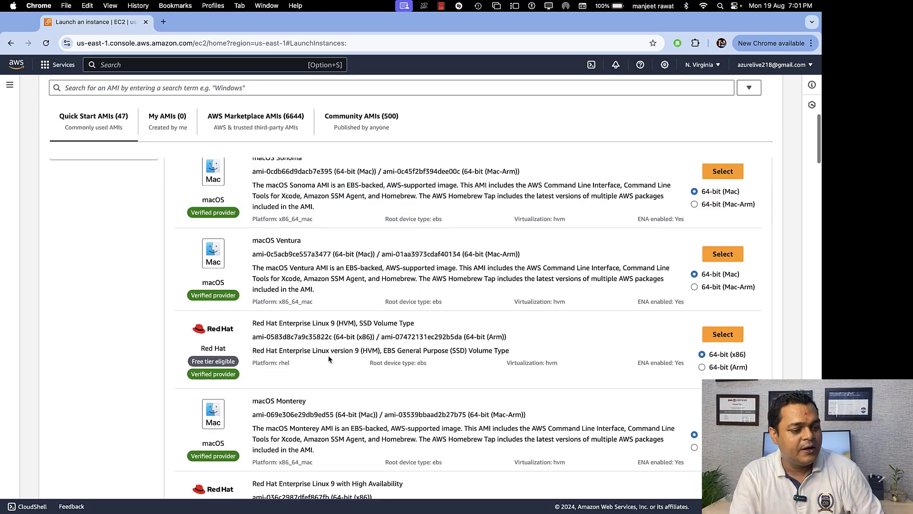
scroll(329, 355, down, 10)
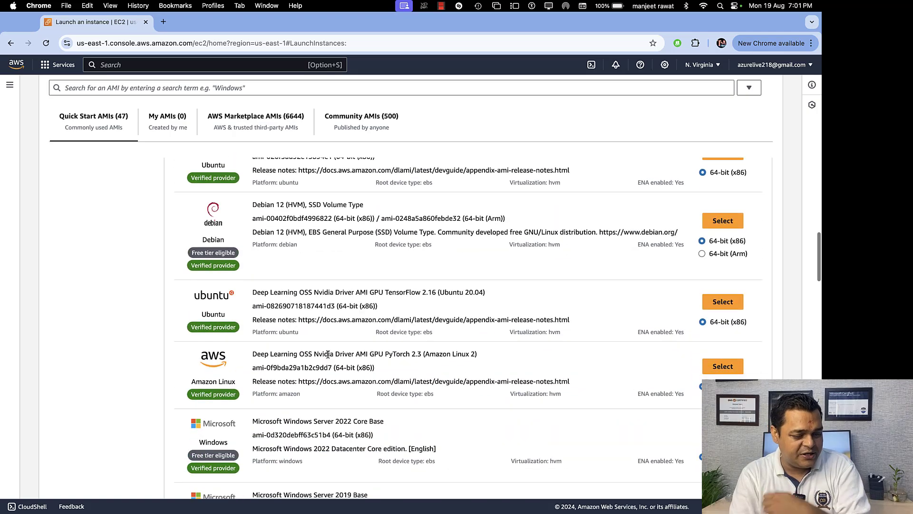
scroll(328, 354, up, 1)
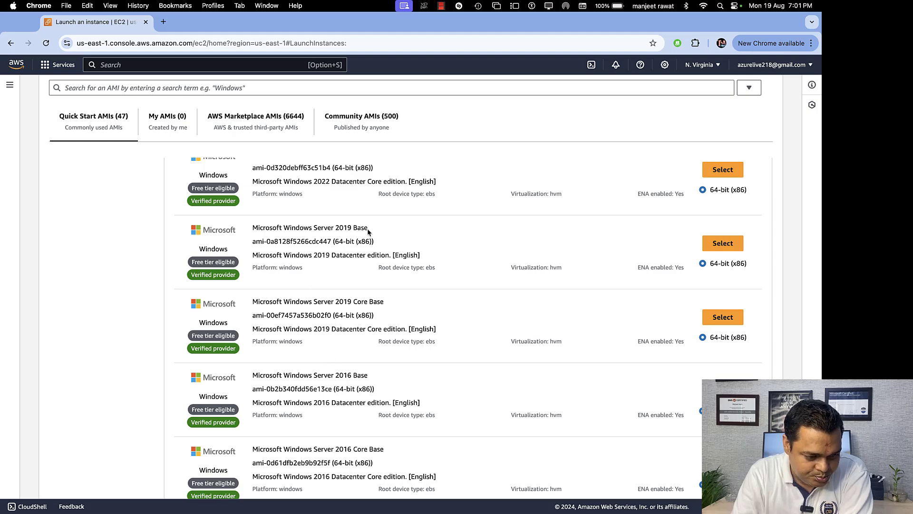
scroll(315, 257, up, 1)
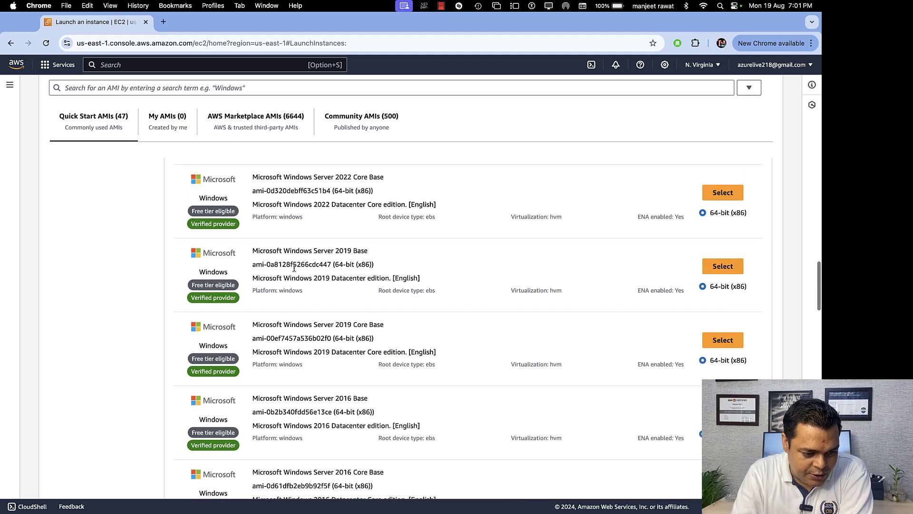
scroll(337, 260, up, 10)
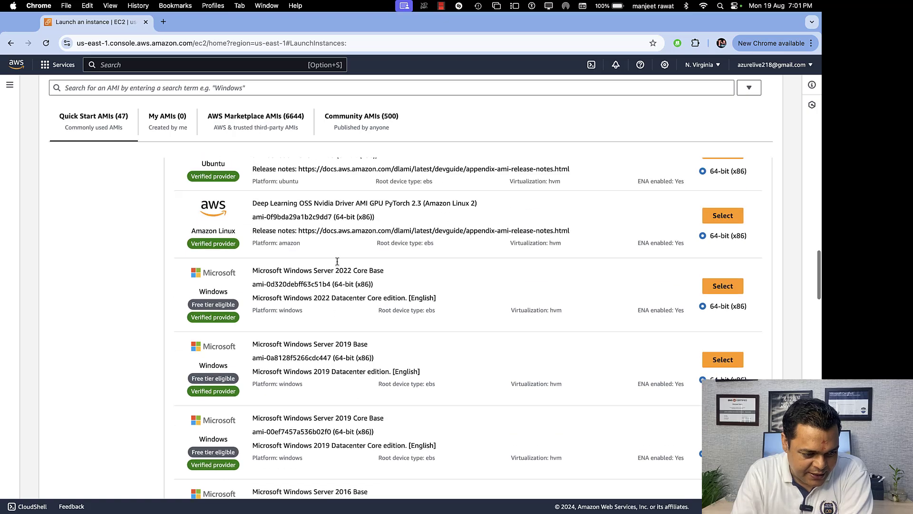
scroll(338, 260, up, 7)
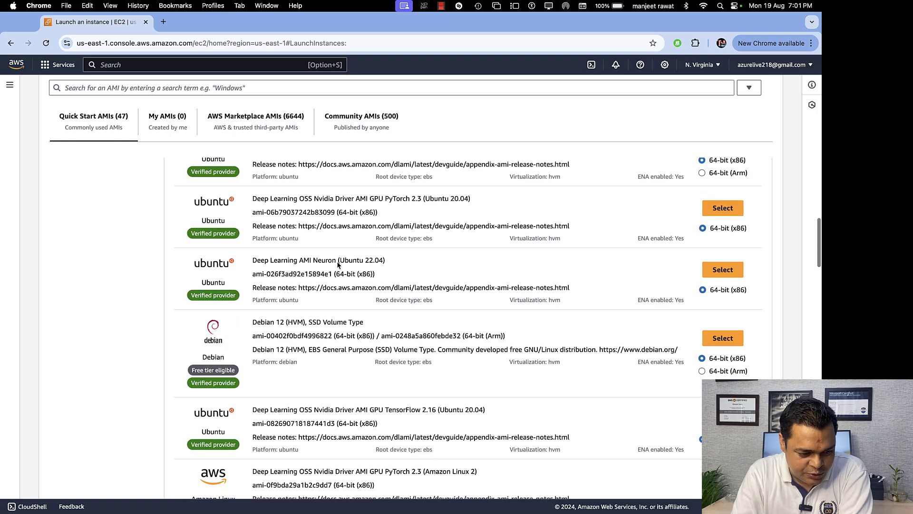
scroll(338, 265, down, 6)
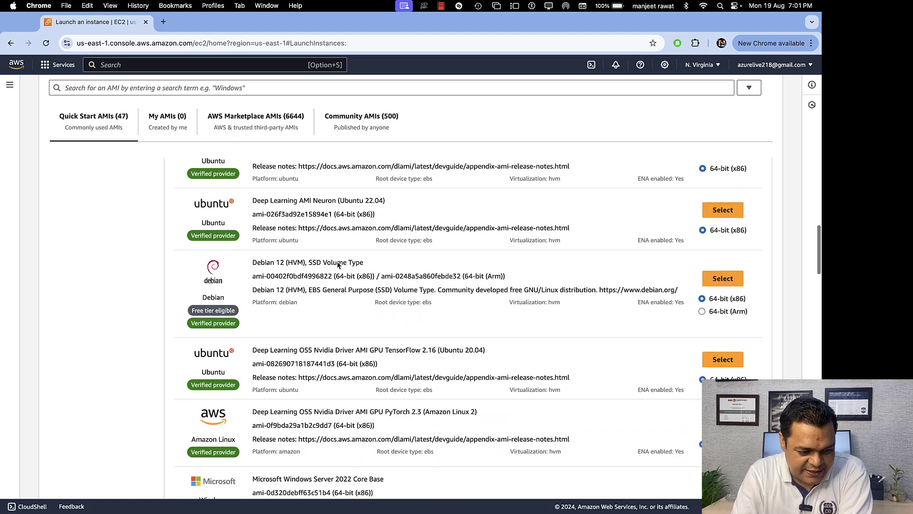
scroll(337, 261, up, 20)
scroll(337, 261, up, 8)
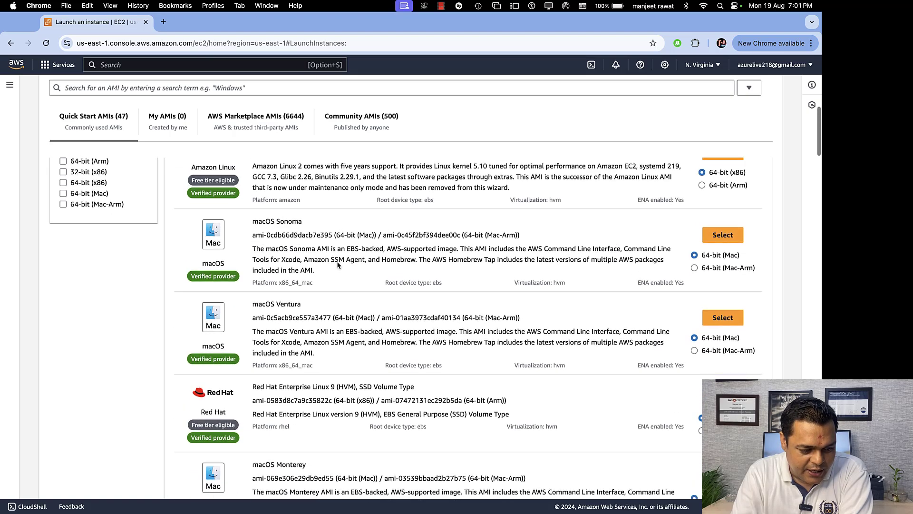
scroll(337, 265, up, 10)
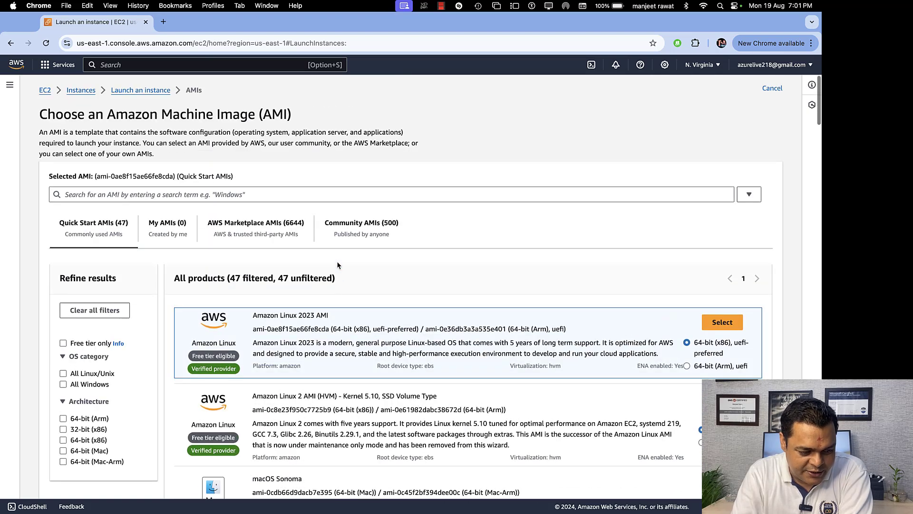
scroll(338, 265, down, 12)
scroll(339, 264, down, 6)
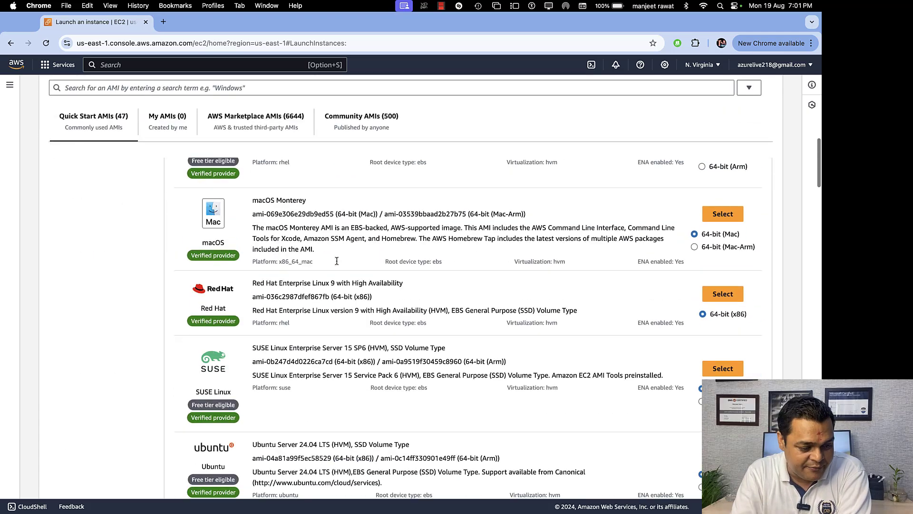
scroll(338, 264, down, 1)
scroll(338, 263, up, 6)
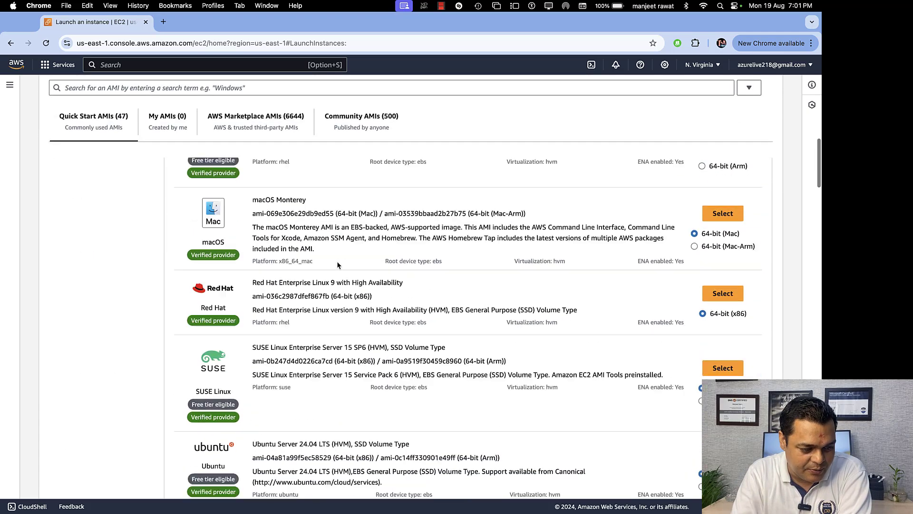
scroll(337, 263, up, 2)
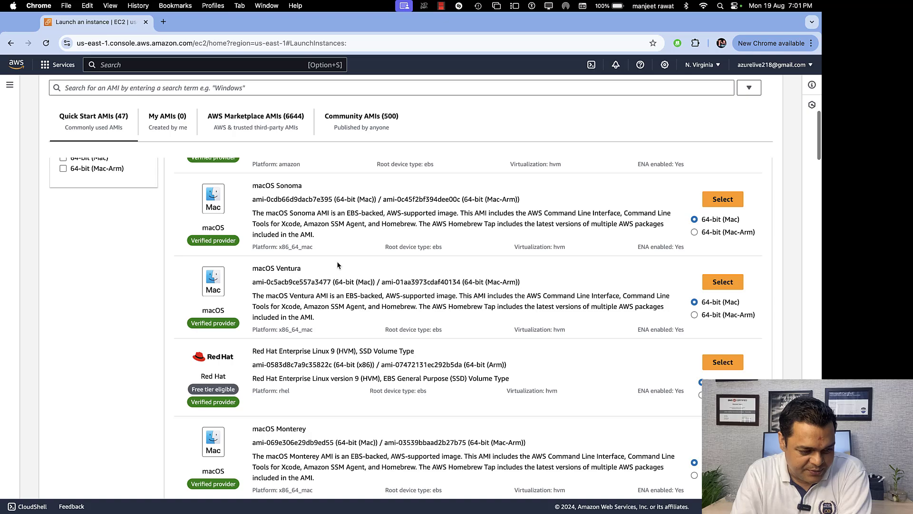
Choose the free-tier-eligible Microsoft Windows Server 2016 Base image from the Quick Start AMIs for the instance.
scroll(313, 316, down, 12)
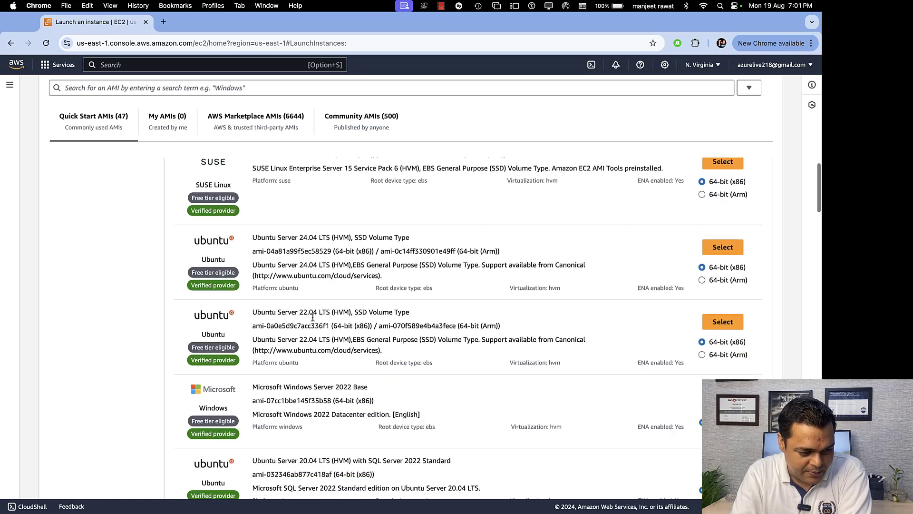
scroll(313, 317, down, 1)
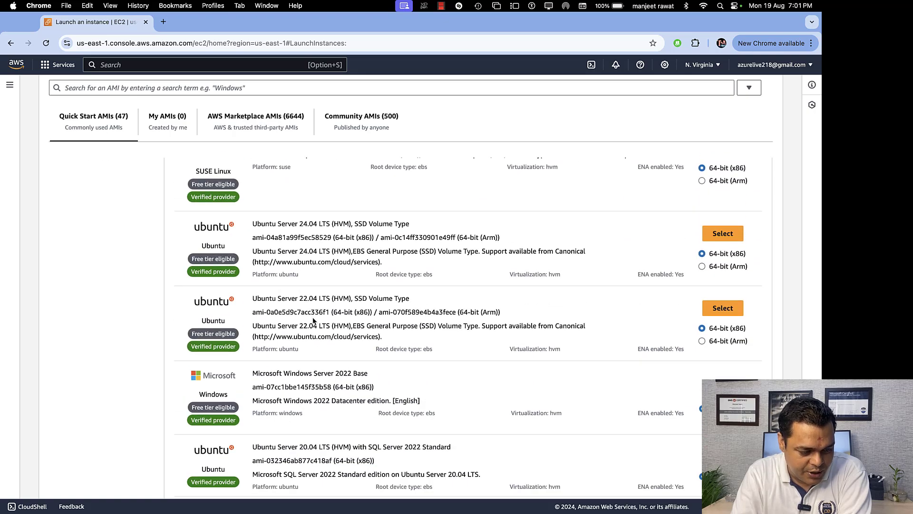
scroll(313, 320, down, 3)
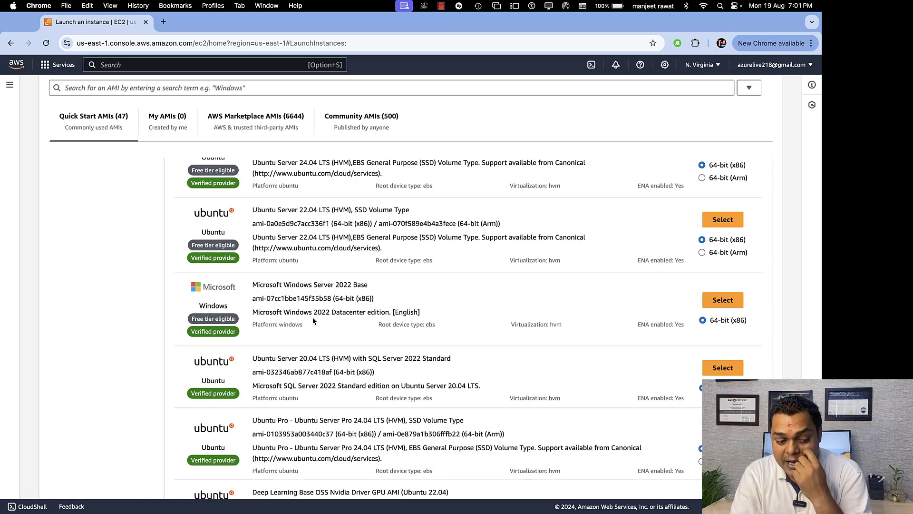
scroll(314, 318, down, 3)
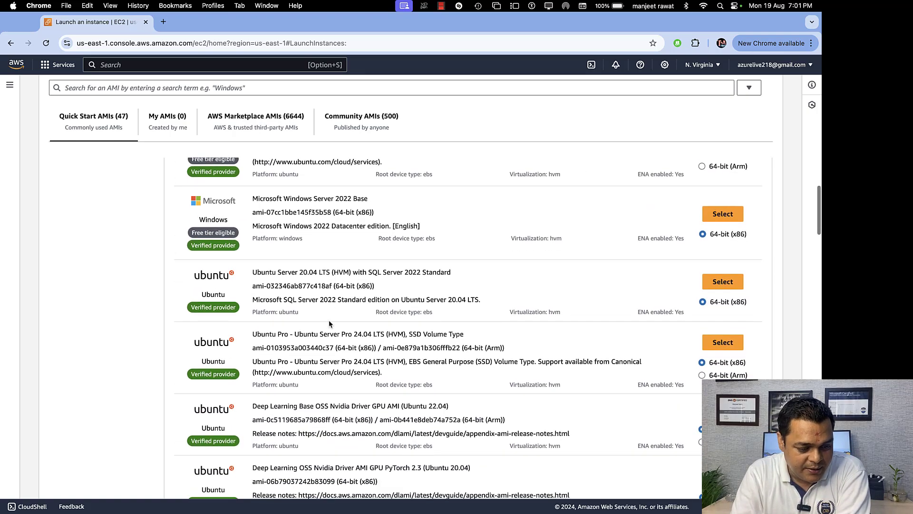
scroll(329, 324, down, 15)
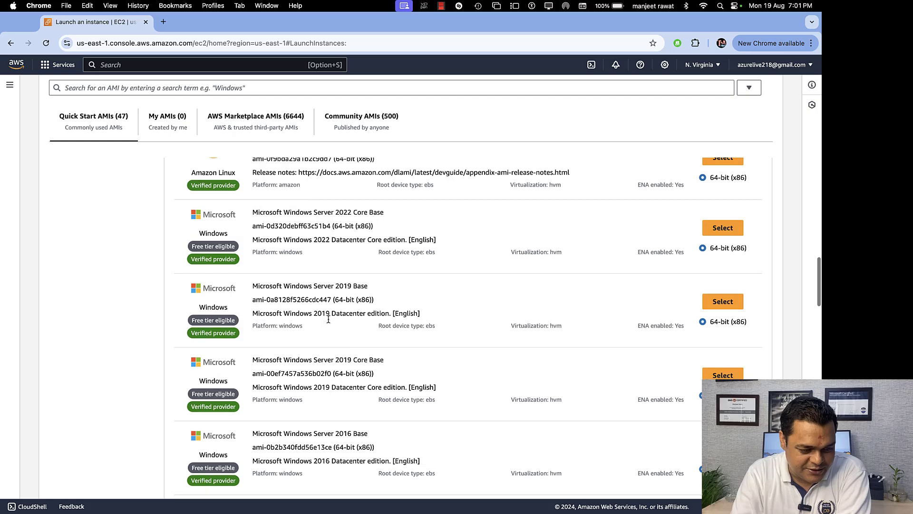
scroll(329, 321, down, 3)
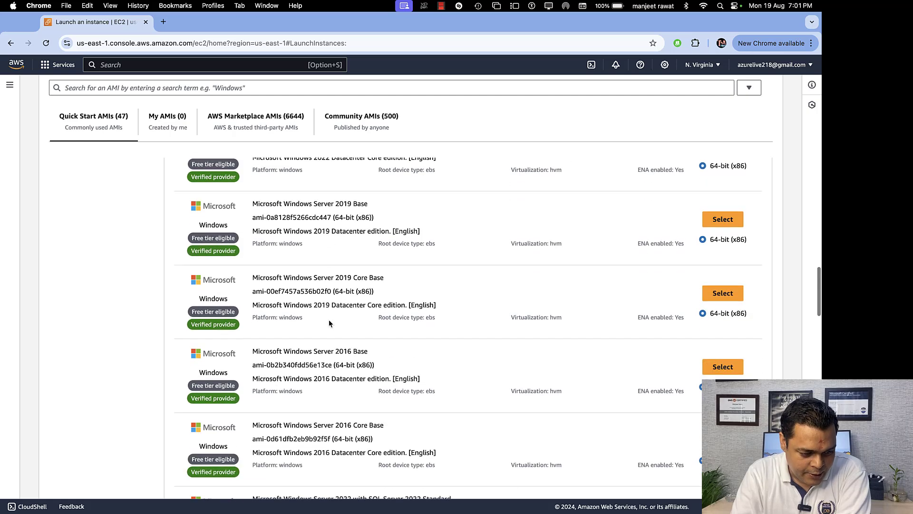
scroll(329, 323, down, 1)
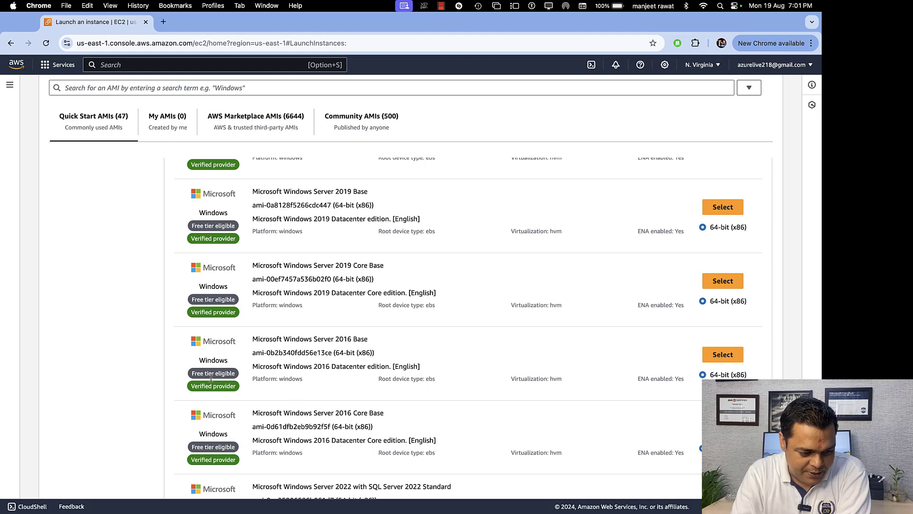
click(723, 354)
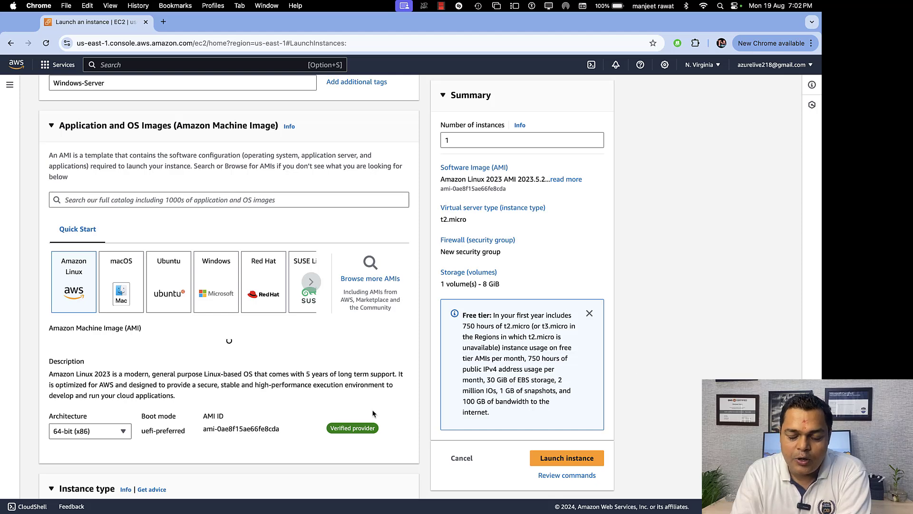
Set the instance type to t2.medium with 2 vCPUs and 4 GiB of memory.
scroll(280, 367, down, 5)
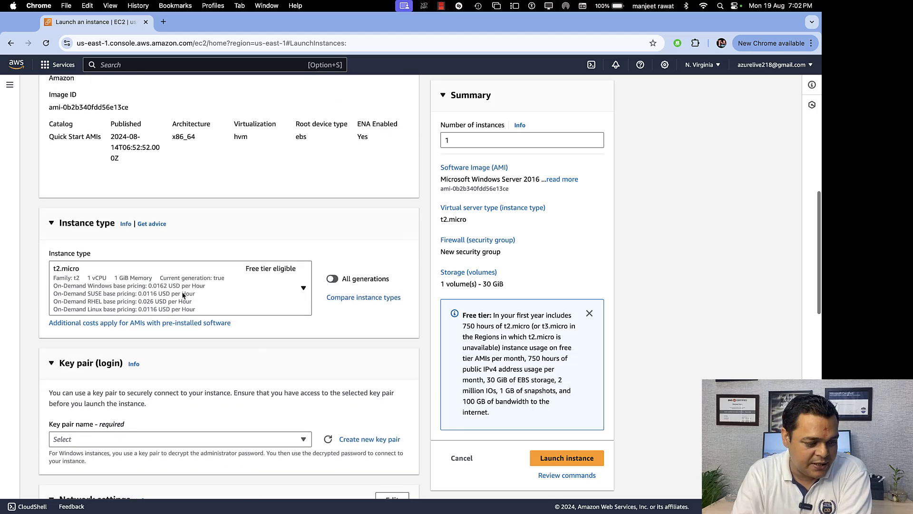
click(303, 288)
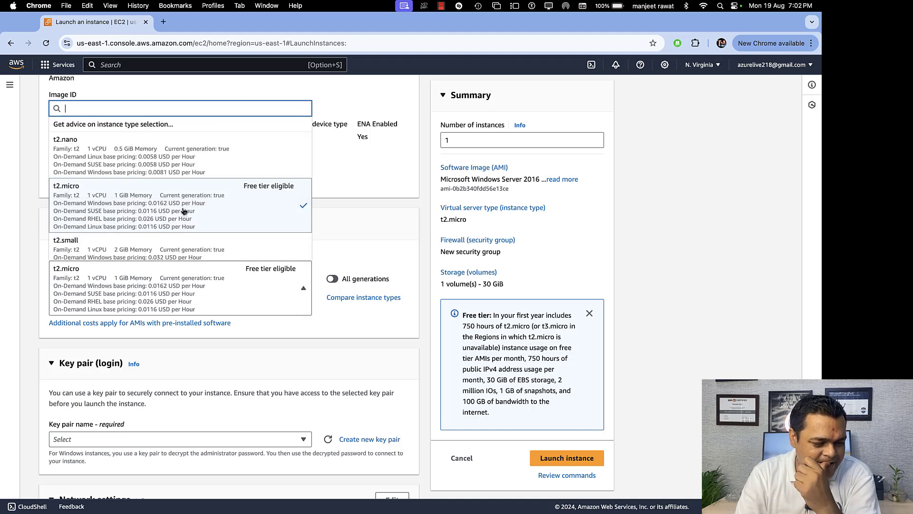
scroll(165, 214, down, 5)
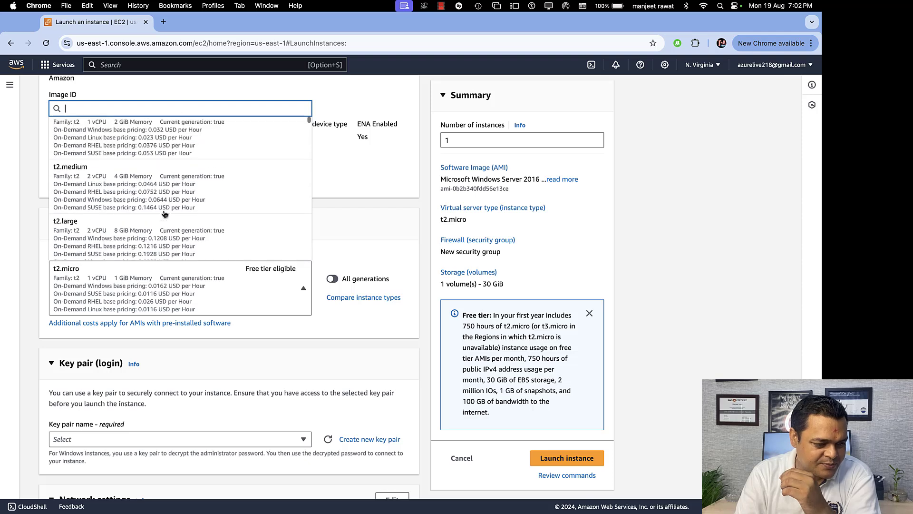
click(138, 190)
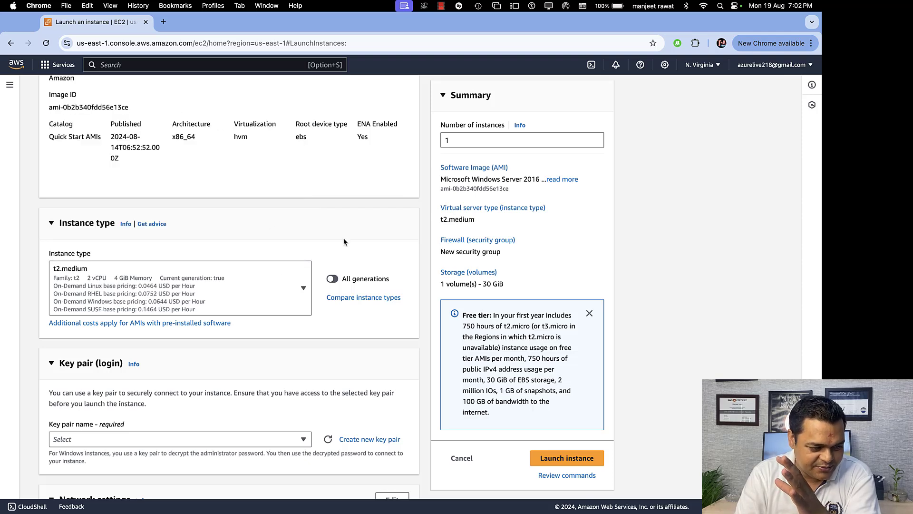
Create an RSA key pair named Windows-Key for the instance login, with the private key file in .pem format.
scroll(316, 342, down, 2)
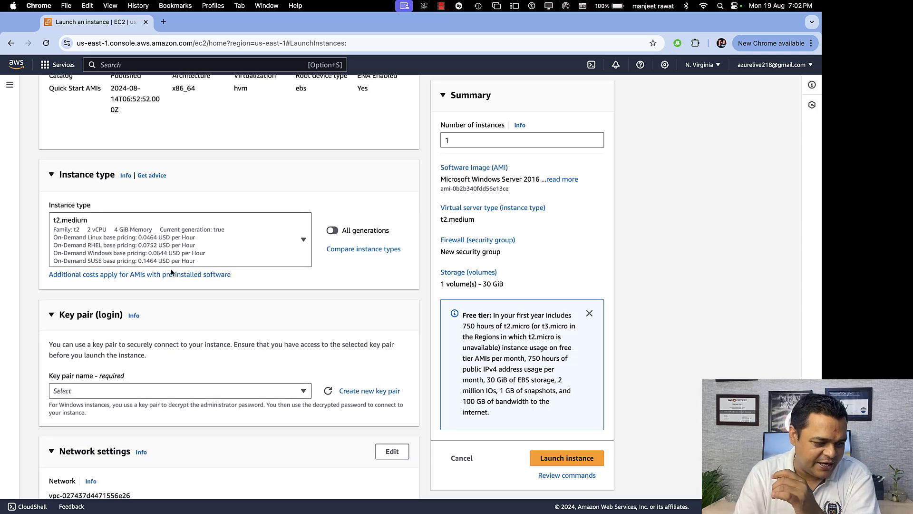
scroll(188, 342, down, 3)
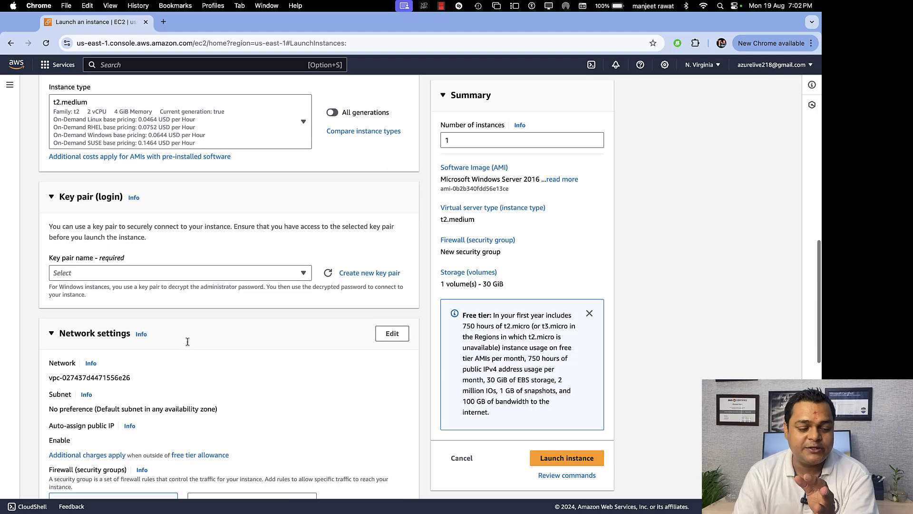
click(370, 274)
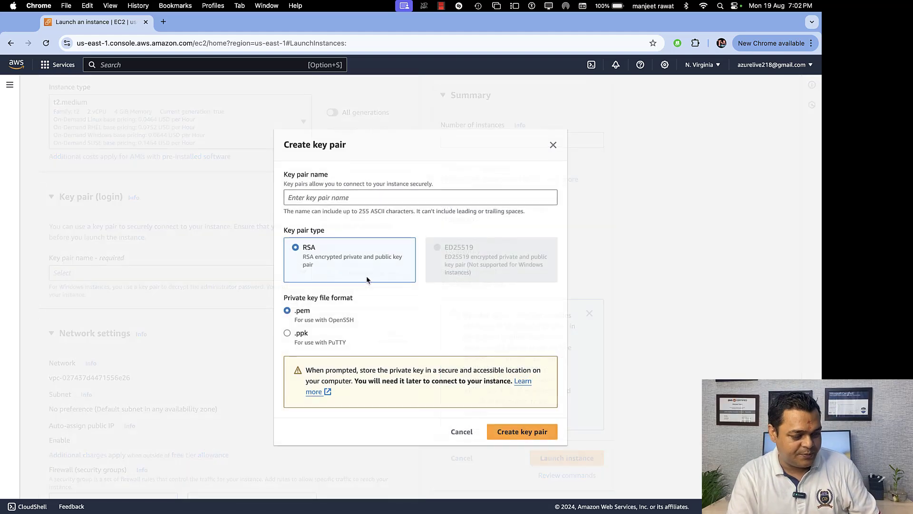
click(339, 192)
text(Wi)
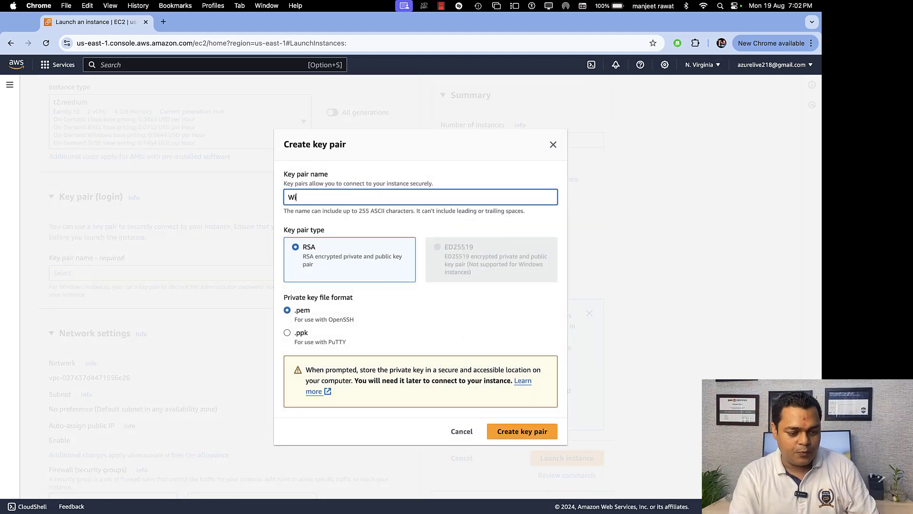
text(ndows)
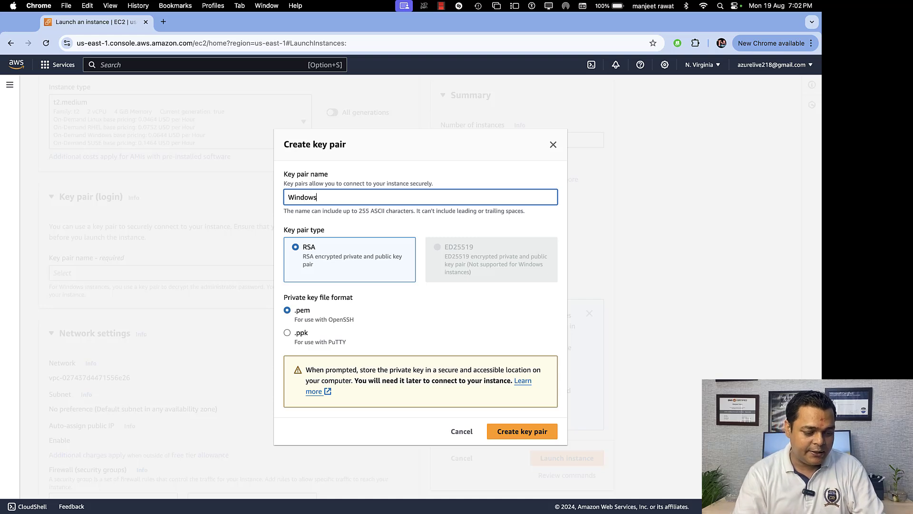
text(-Key)
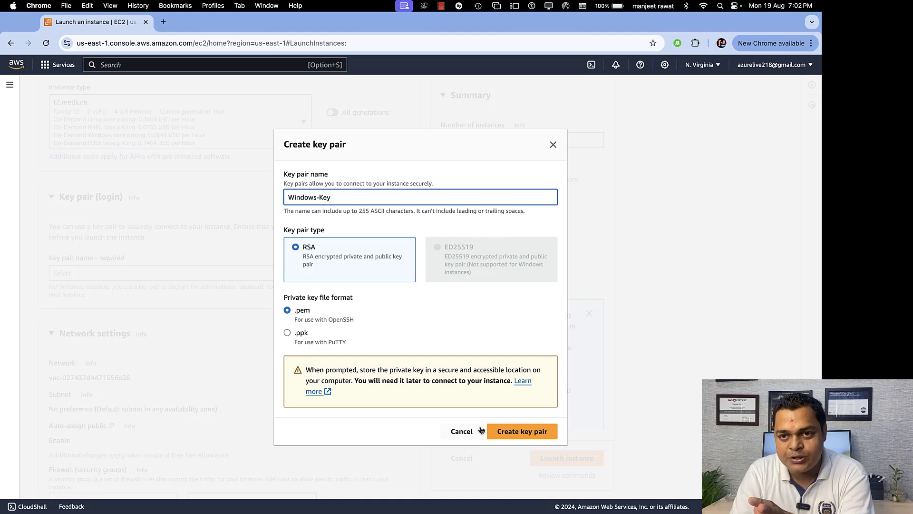
click(327, 324)
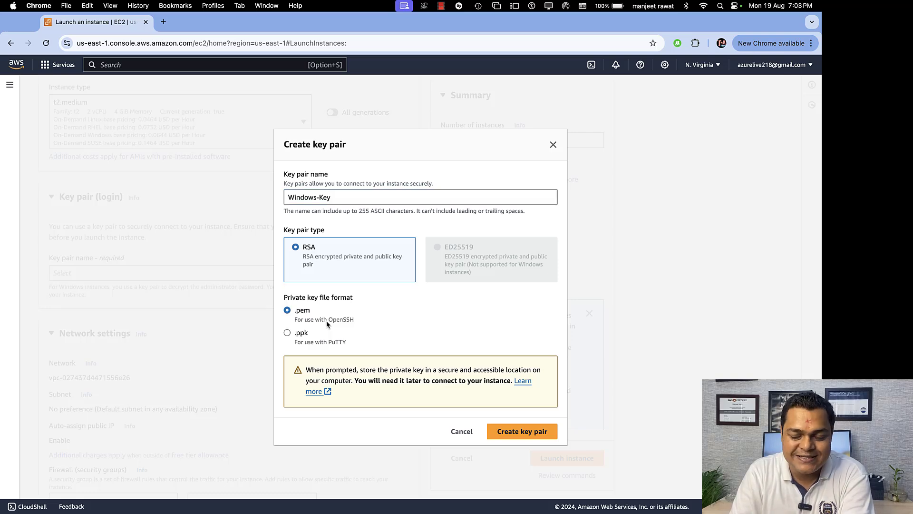
click(496, 425)
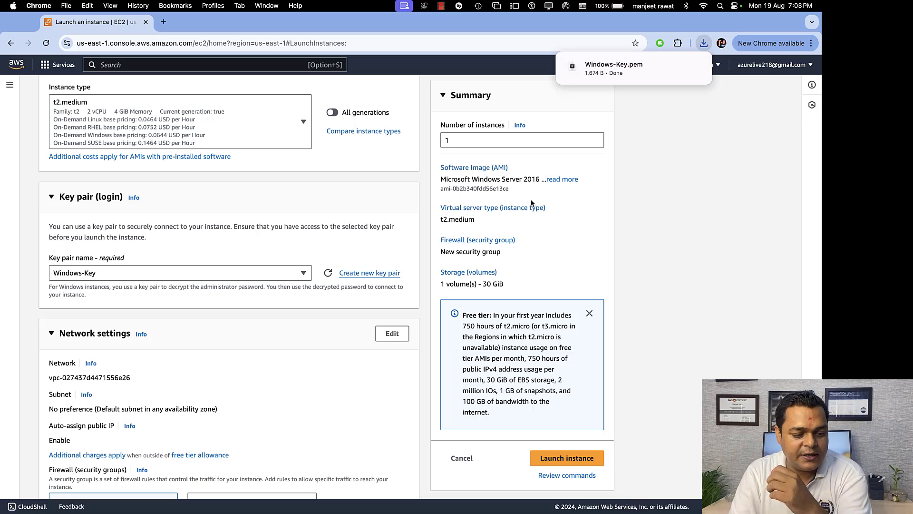
Review the instance's network settings, security group traffic rules and root volume storage configuration.
scroll(282, 371, down, 6)
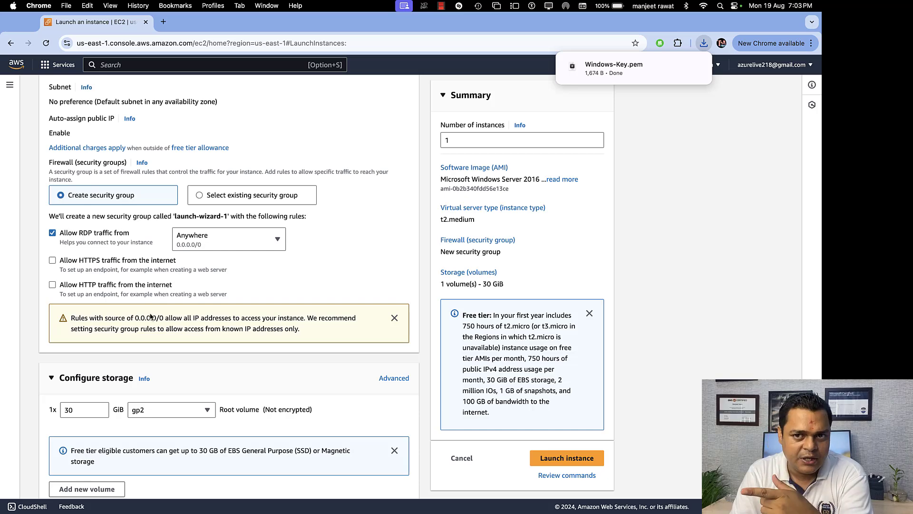
scroll(149, 316, down, 2)
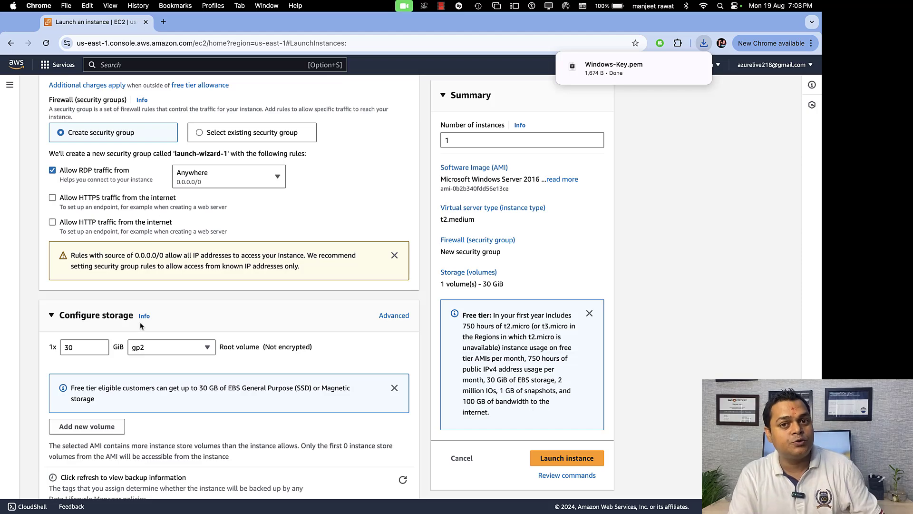
scroll(141, 325, down, 4)
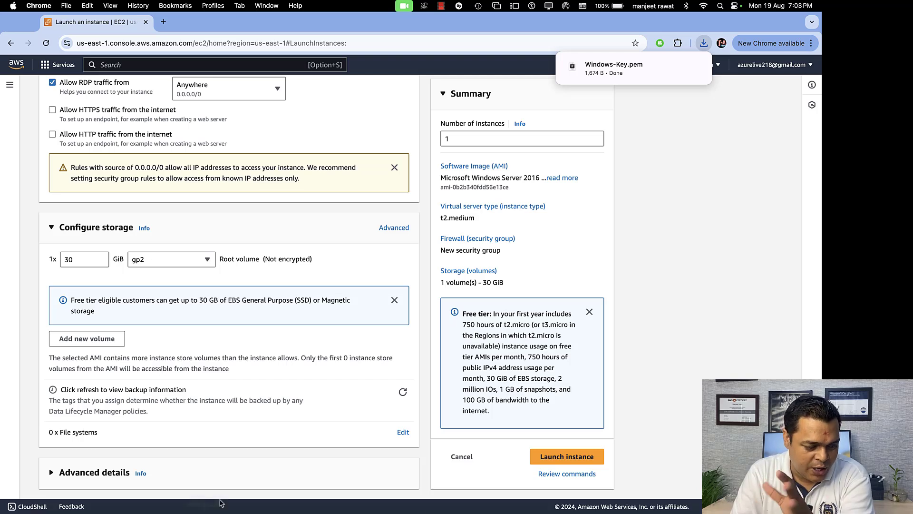
Launch the configured instance, and show it in the refreshed instances list with a wider Instance state column.
click(565, 465)
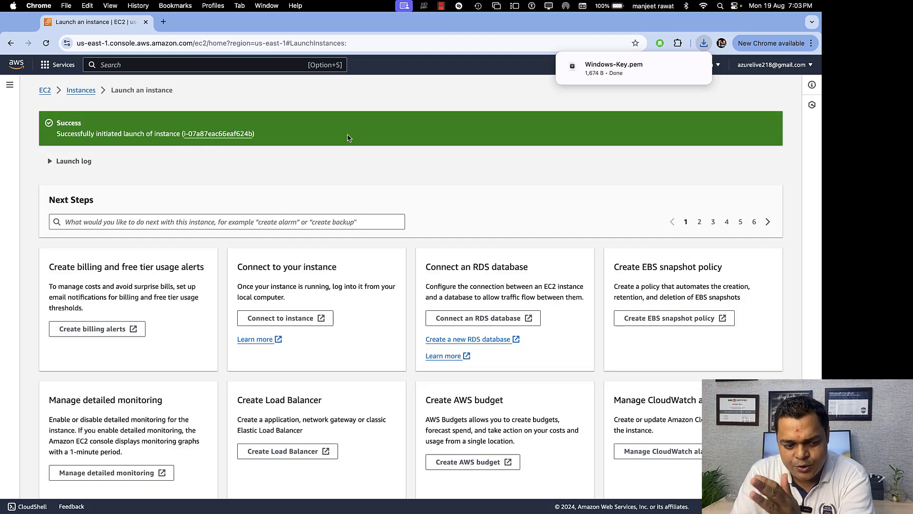
click(79, 90)
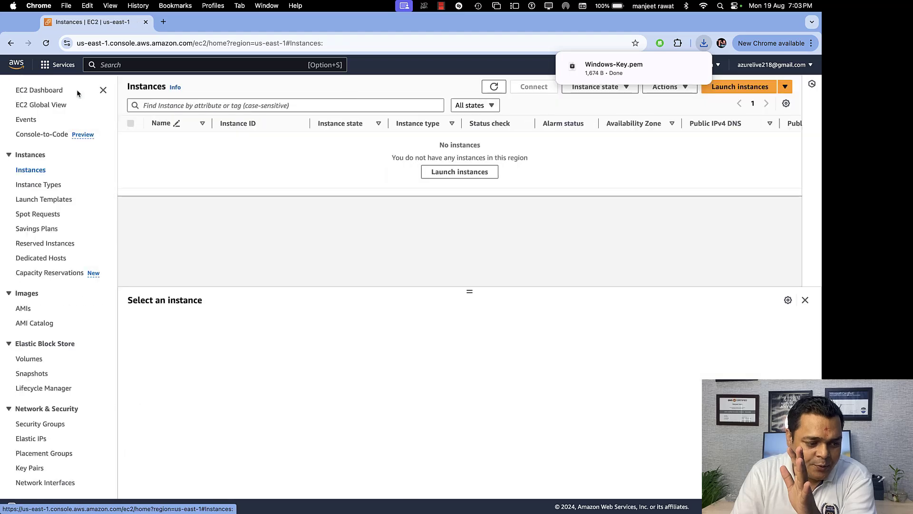
click(494, 87)
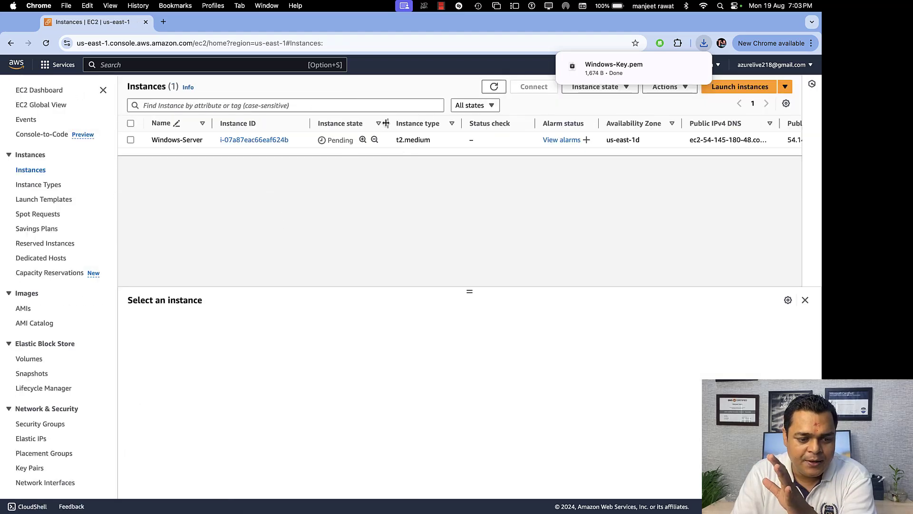
drag(387, 124, 429, 123)
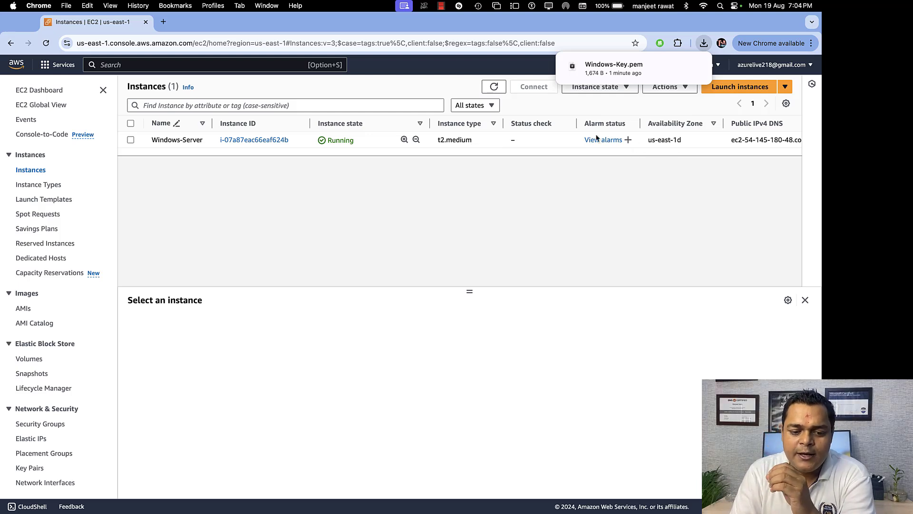
Refresh the instances list repeatedly to check the Windows-Server instance's status check.
mouse_move(639, 63)
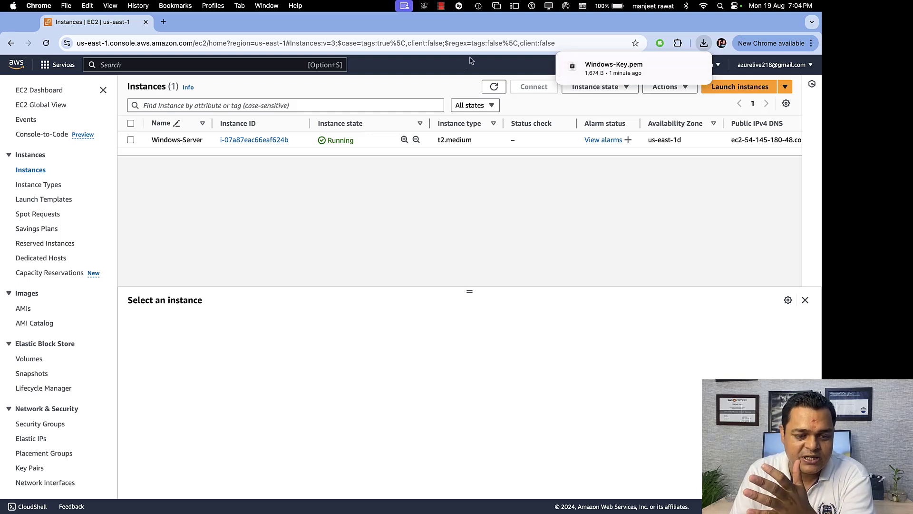
click(497, 88)
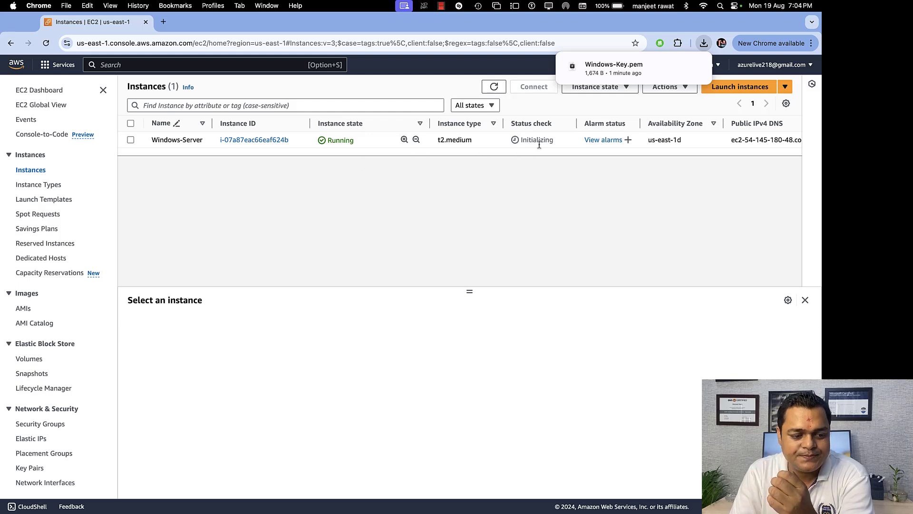
click(492, 86)
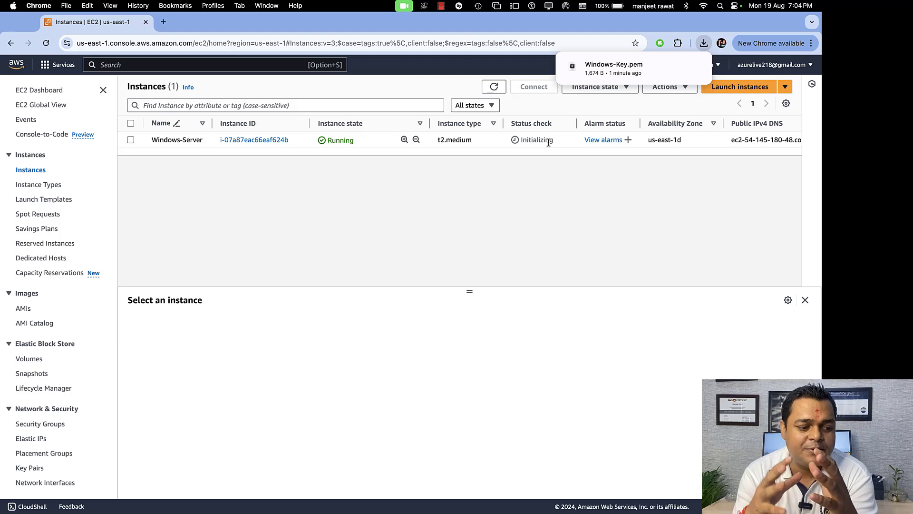
click(499, 92)
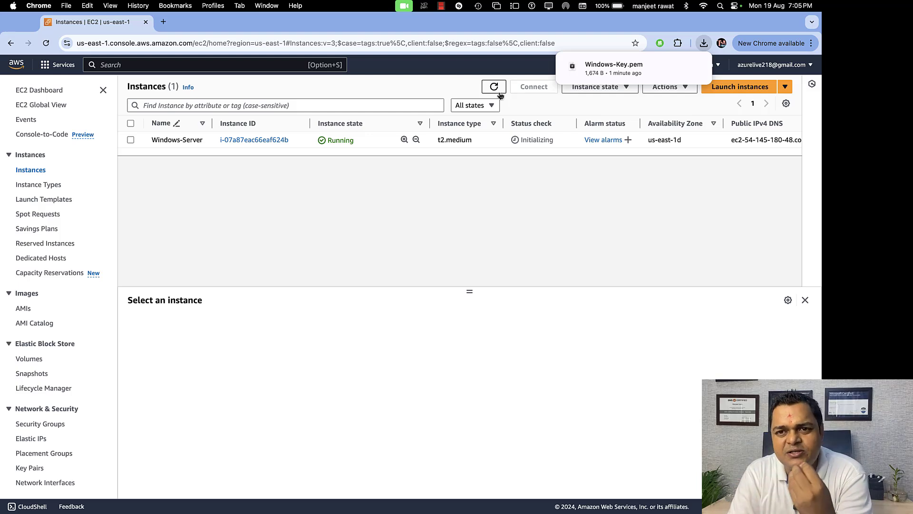
click(498, 92)
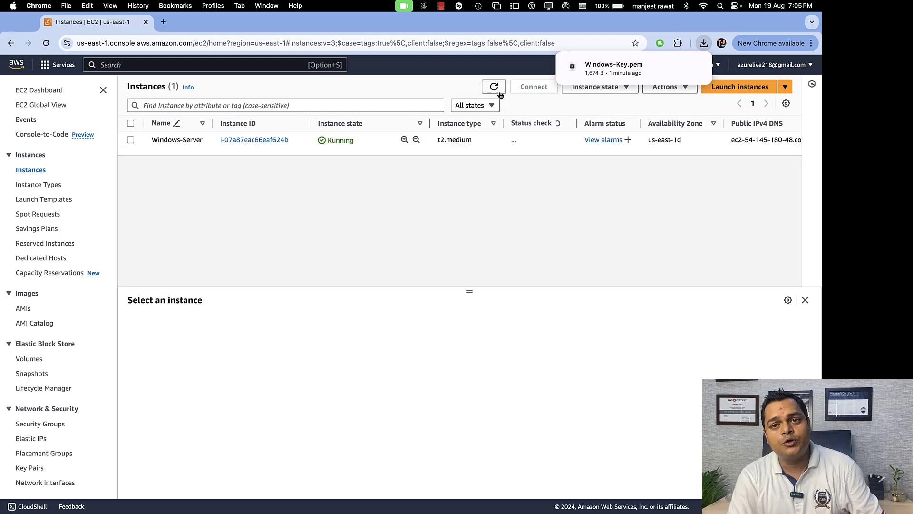
click(499, 92)
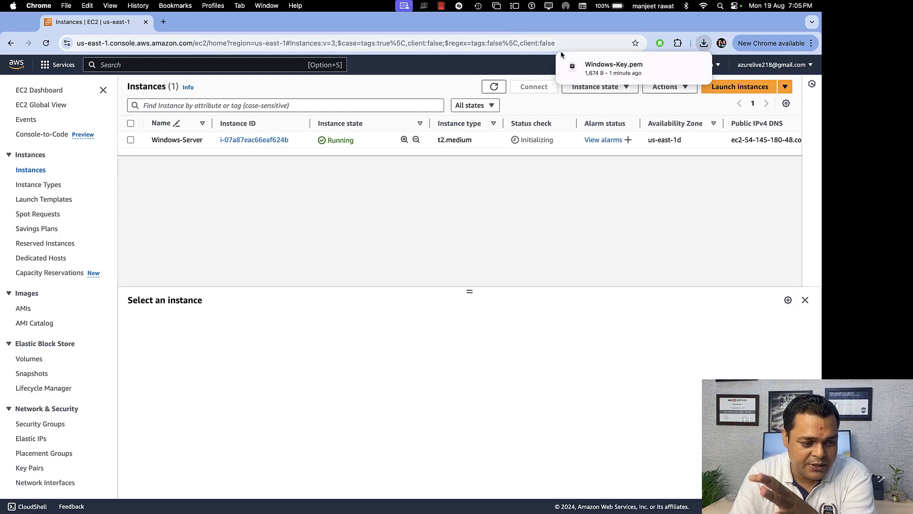
Show the downloaded Windows-Key.pem in Finder, copy the file and close the azure thumbnail folder.
click(678, 66)
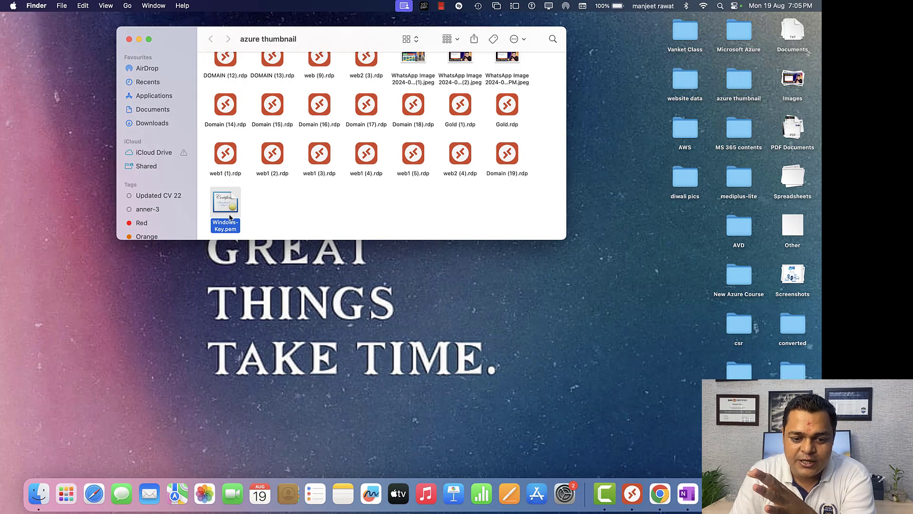
right_click(232, 226)
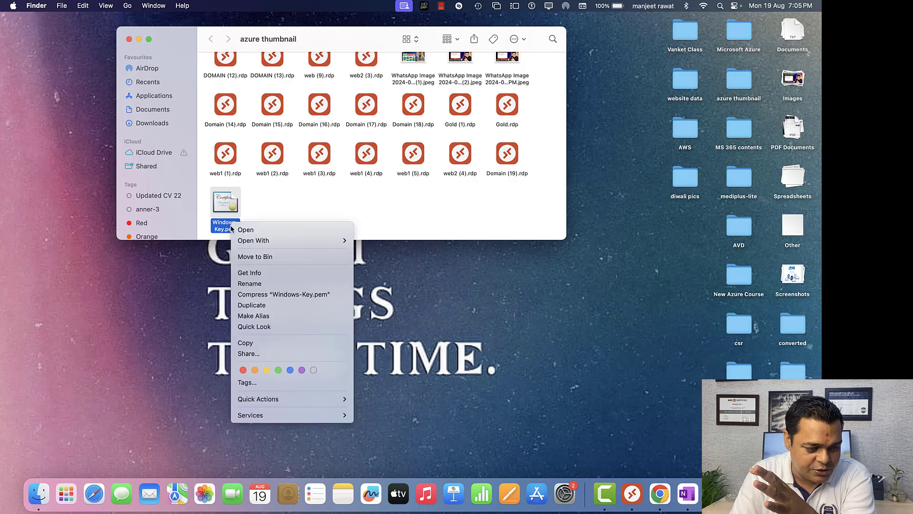
click(250, 342)
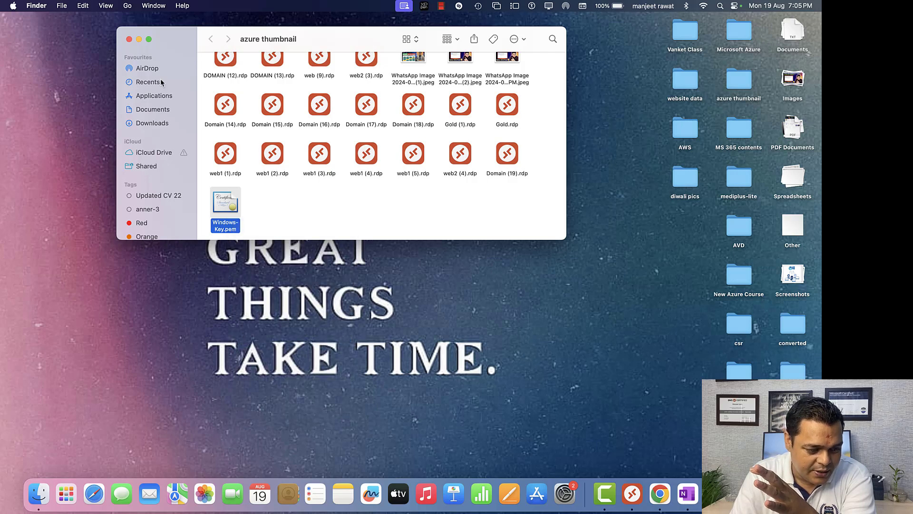
scroll(308, 171, up, 10)
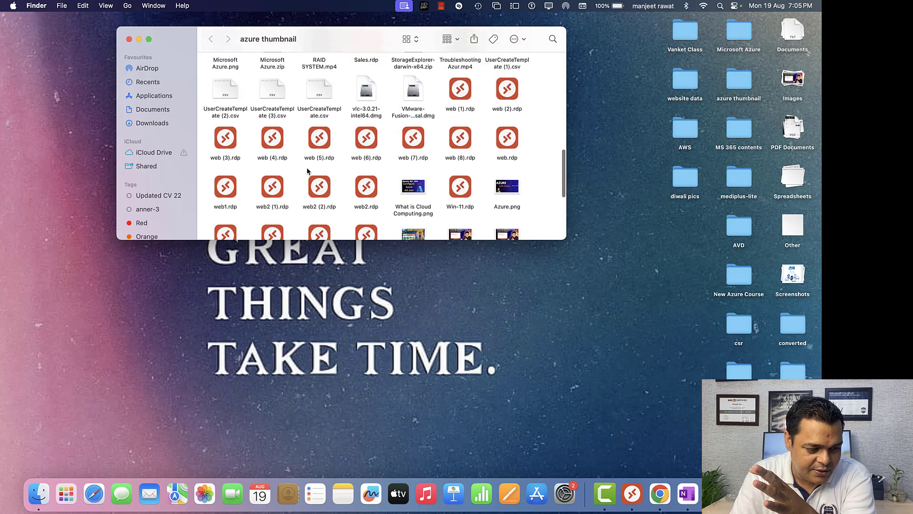
click(131, 39)
click(688, 135)
double_click(688, 135)
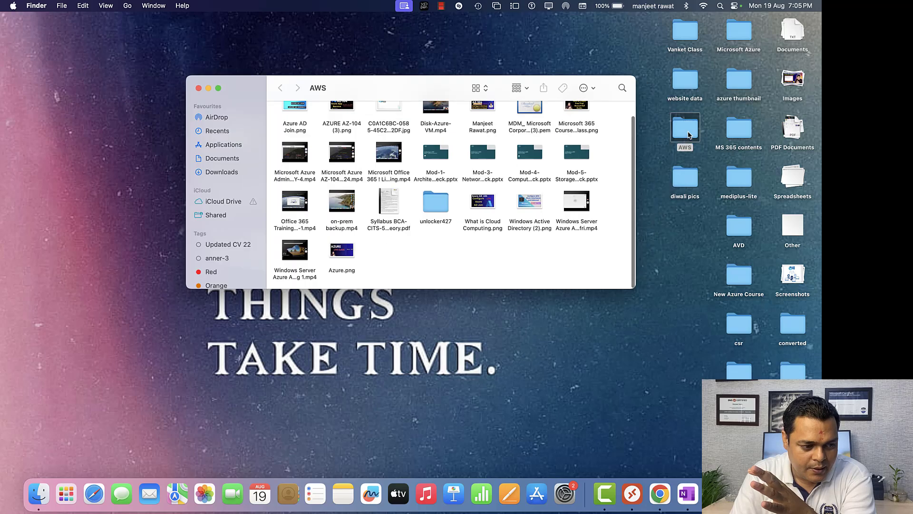
scroll(483, 215, down, 2)
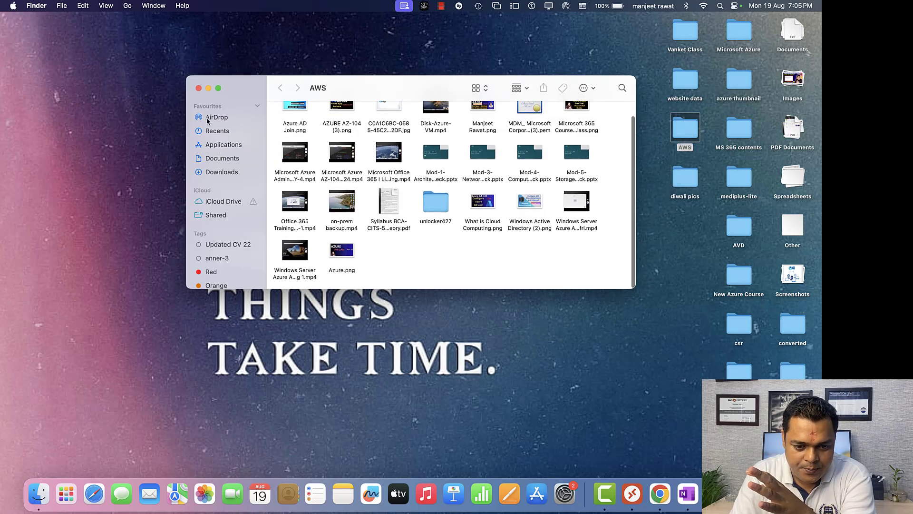
click(199, 88)
Create a new folder named AWS-Keys on the desktop.
right_click(387, 232)
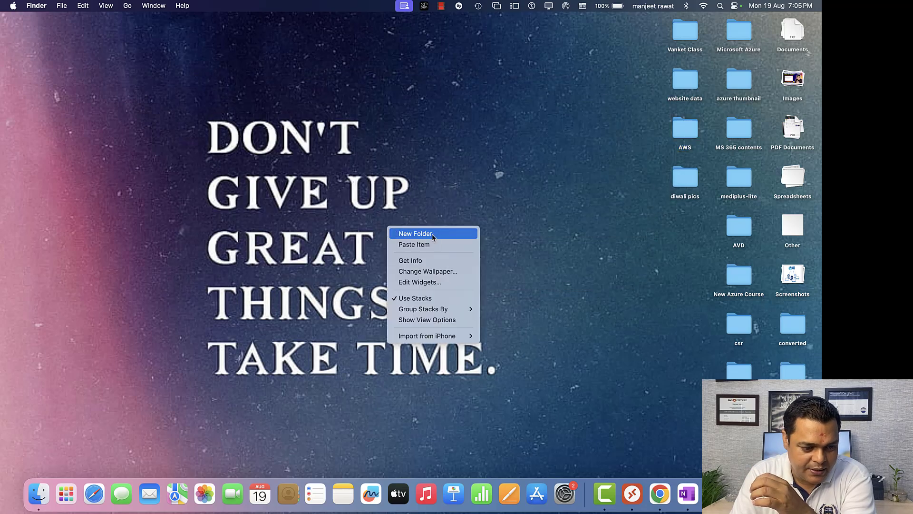
click(402, 234)
text(AWS)
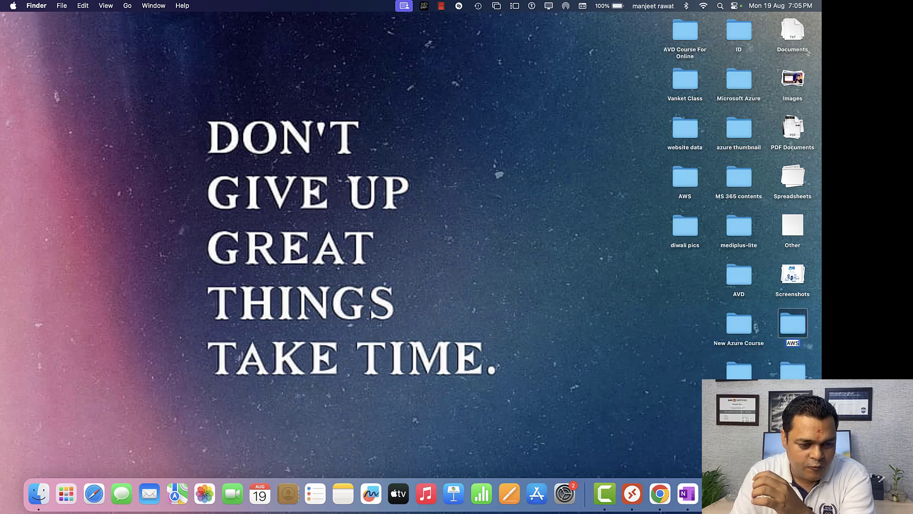
text(-Keys)
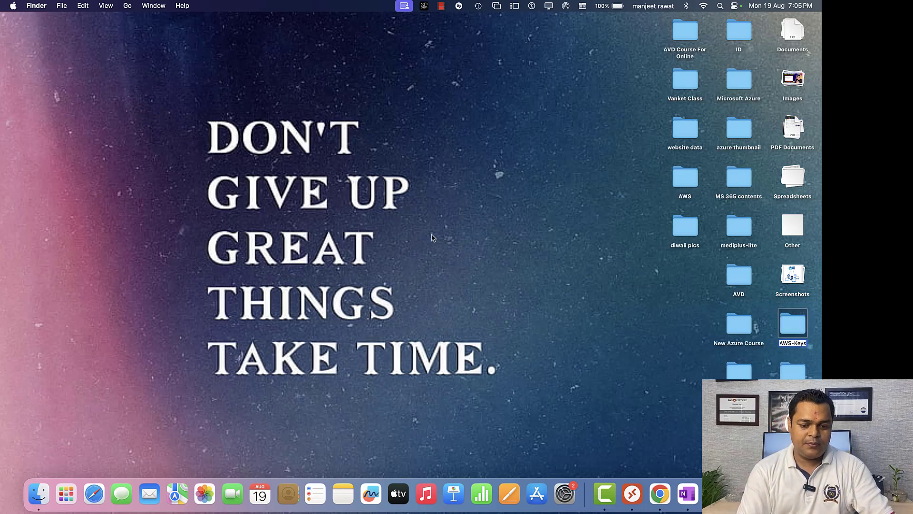
click(559, 290)
Paste the copied Windows-Key.pem file into the AWS-Keys folder and close the folder window.
double_click(795, 325)
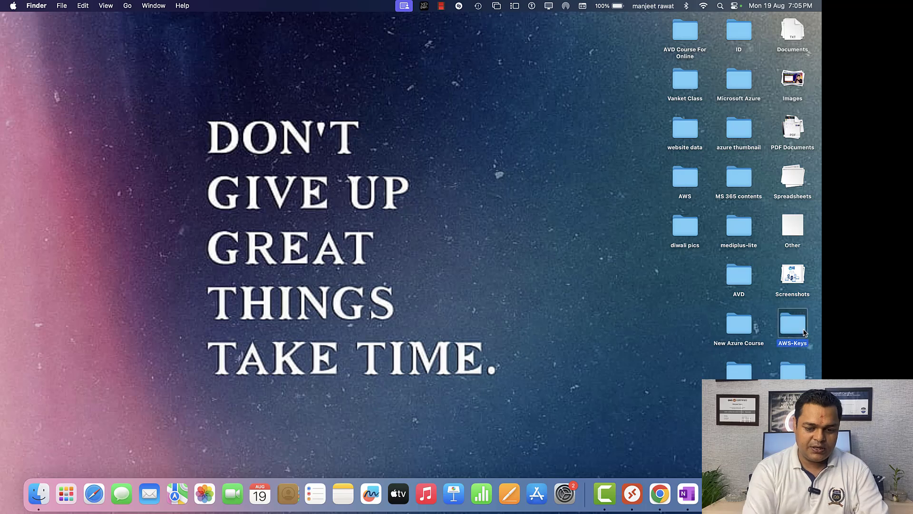
right_click(531, 219)
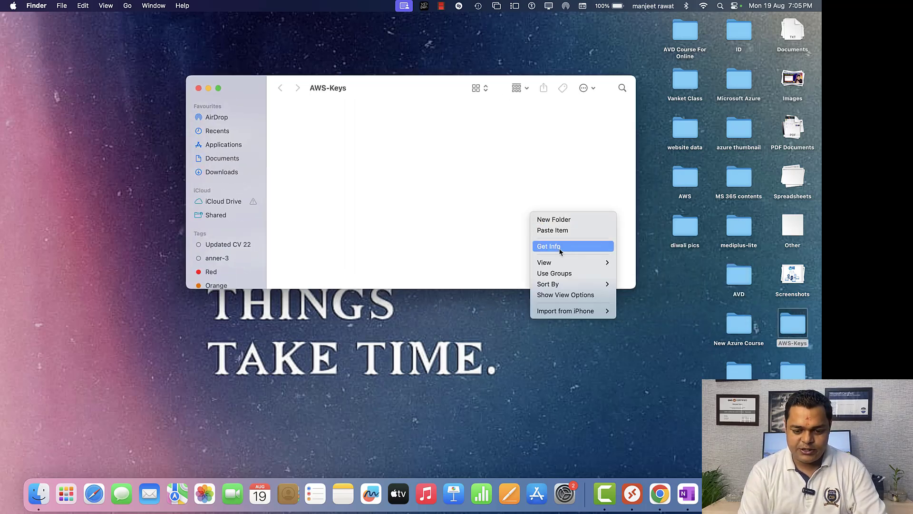
click(555, 232)
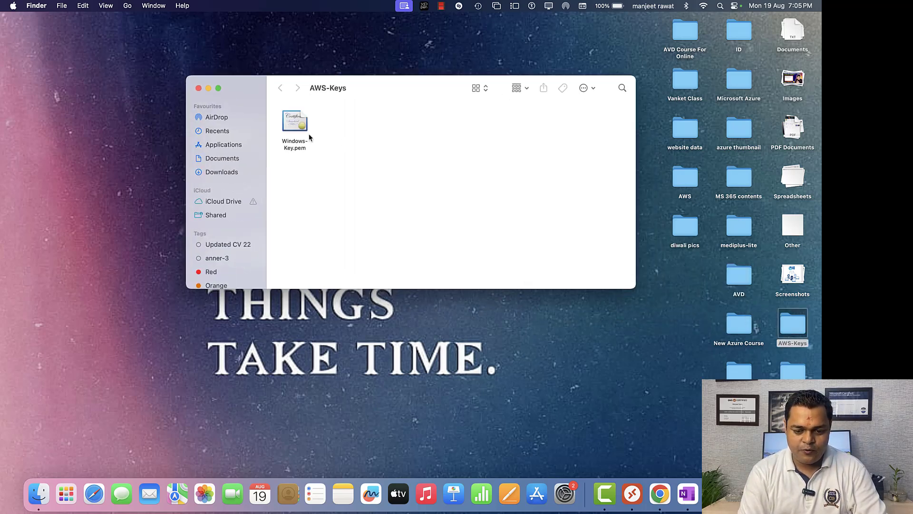
click(198, 88)
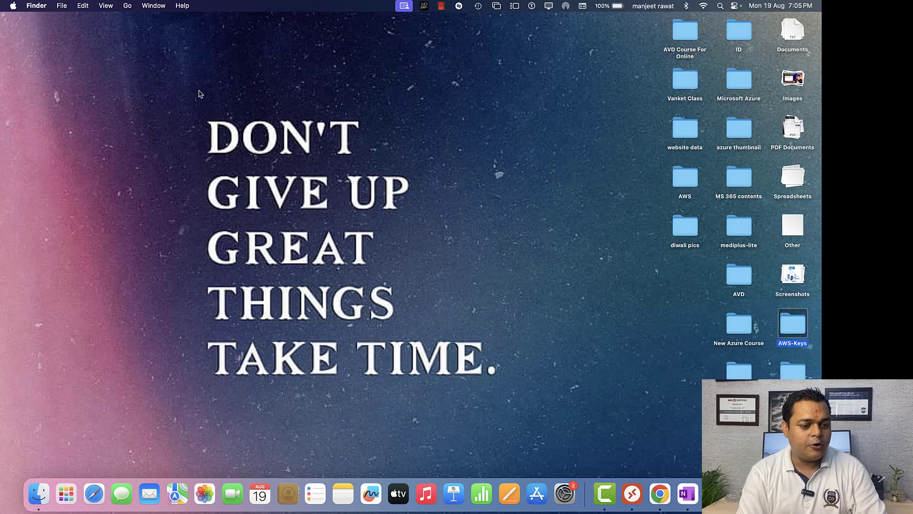
Switch back to the EC2 console in Chrome and reload the instances list to recheck the status of Windows-Server.
key(ctrl+Right)
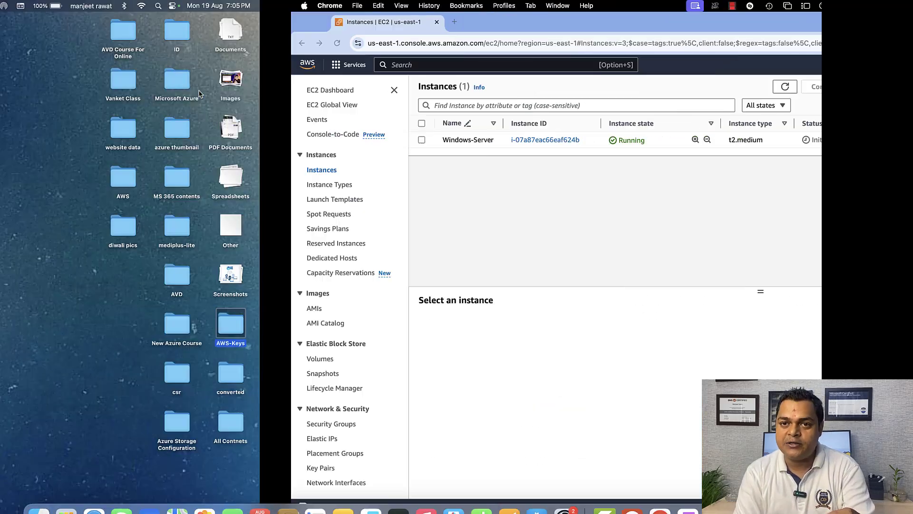
click(495, 86)
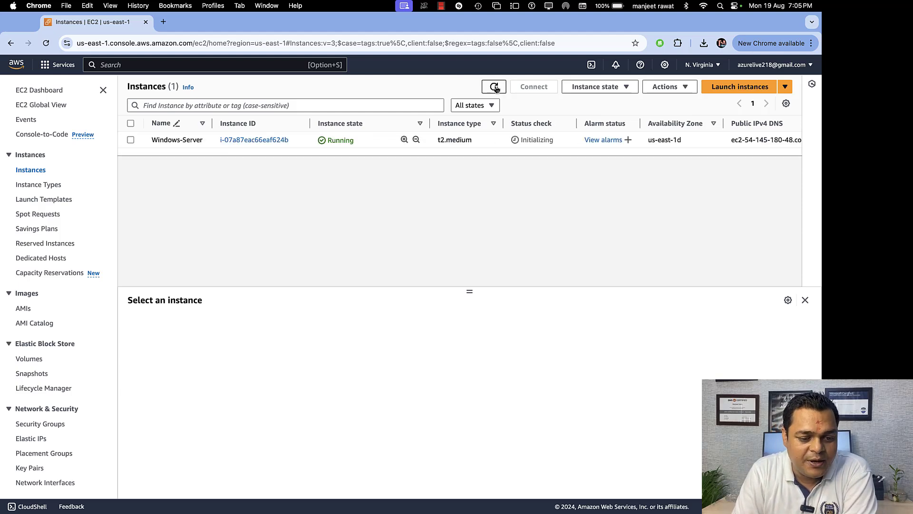
click(495, 88)
click(495, 87)
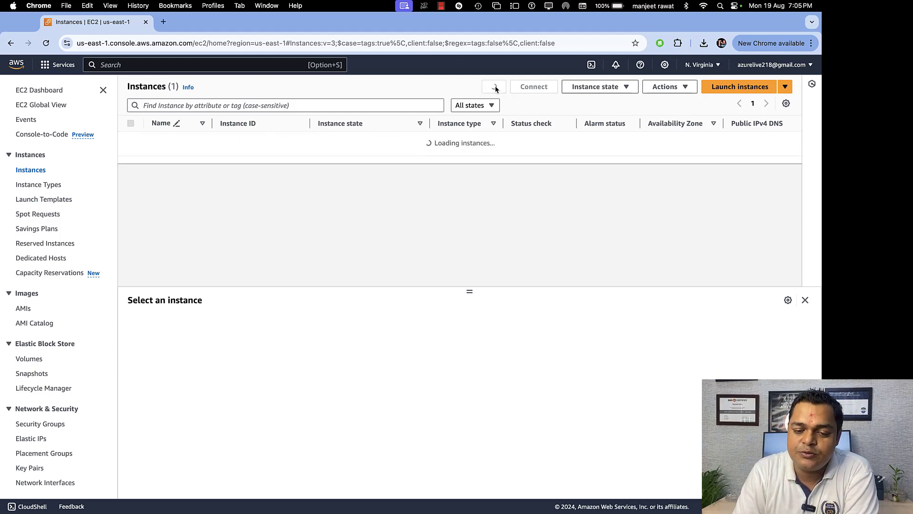
click(496, 87)
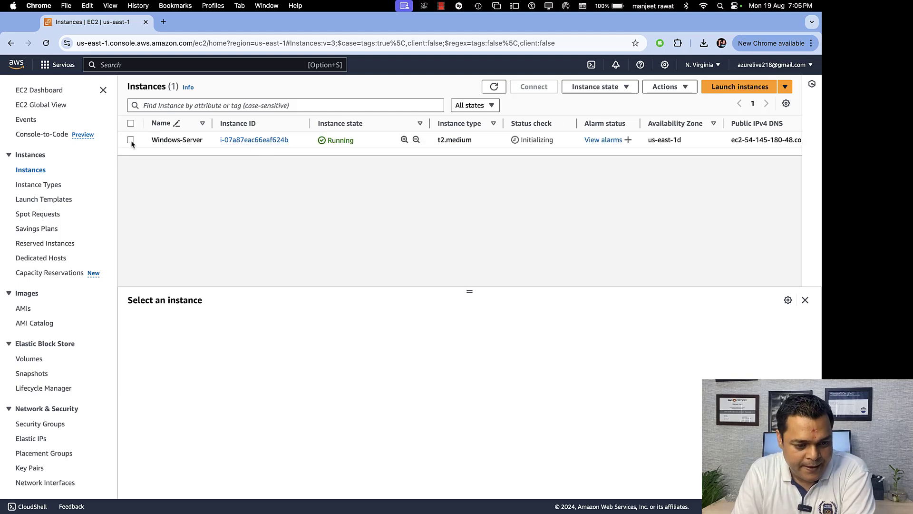
Select the Windows-Server instance and review its details, including IP addresses, platform, AMI and assigned key pair.
click(131, 140)
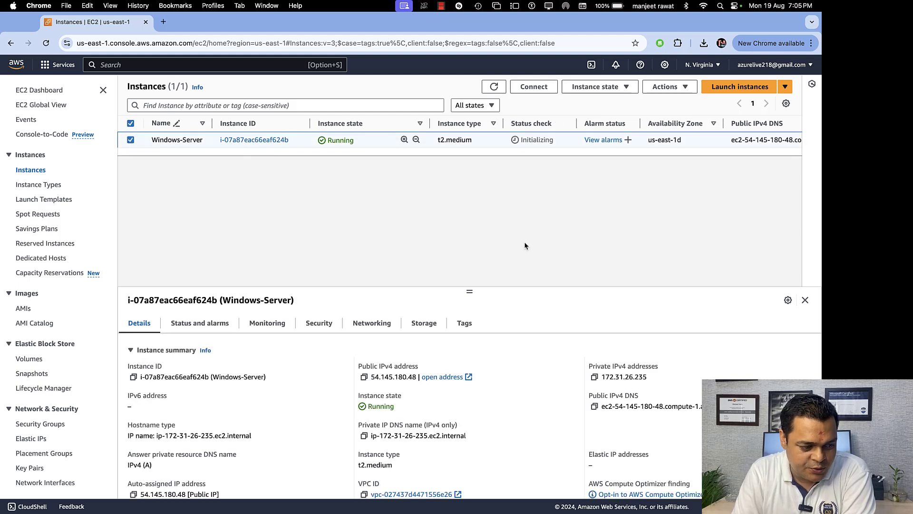
scroll(500, 367, down, 2)
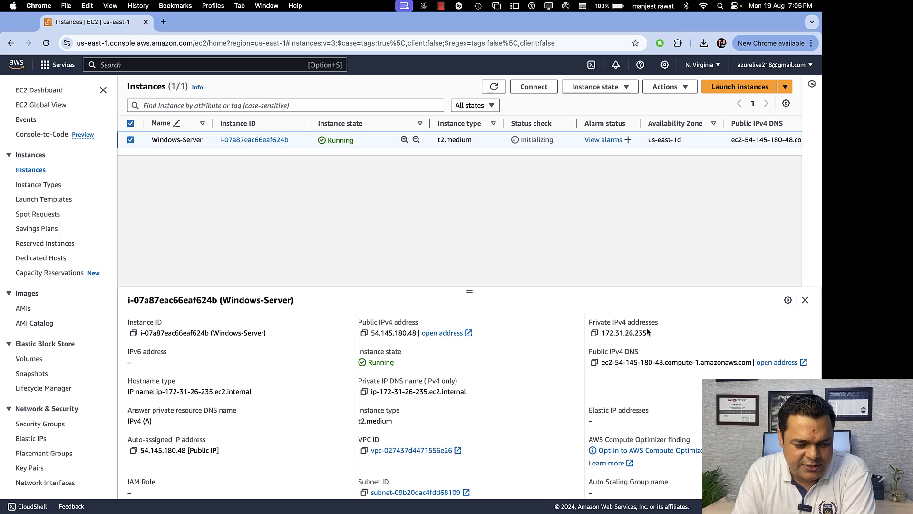
scroll(471, 428, down, 10)
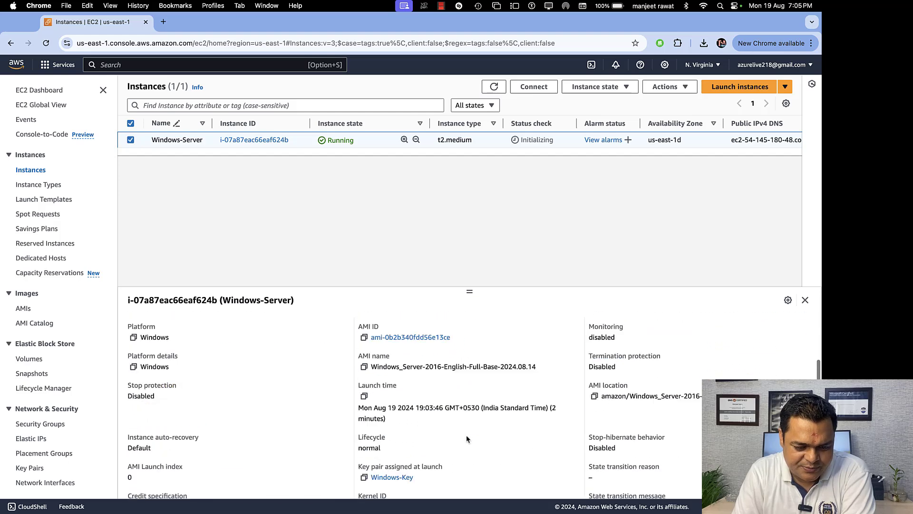
scroll(467, 434, up, 15)
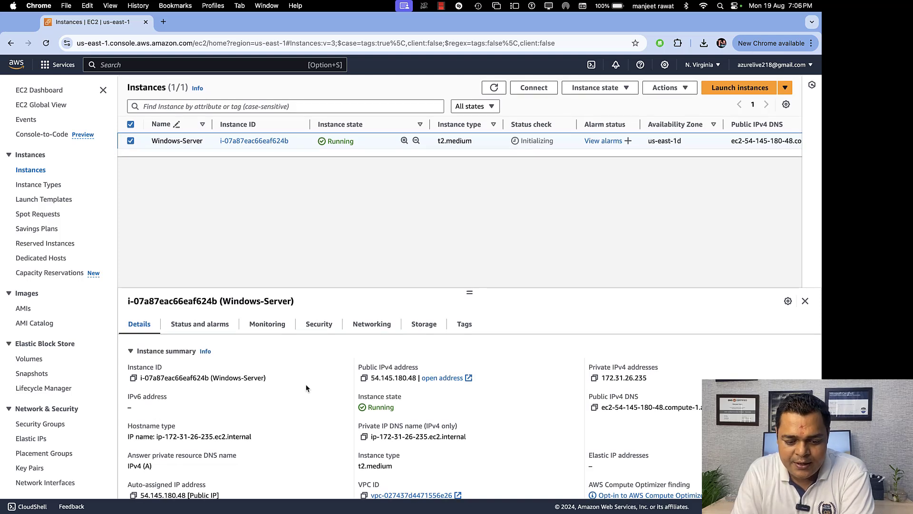
Open the connection options for Windows-Server and download its remote desktop file for the RDP client.
click(542, 86)
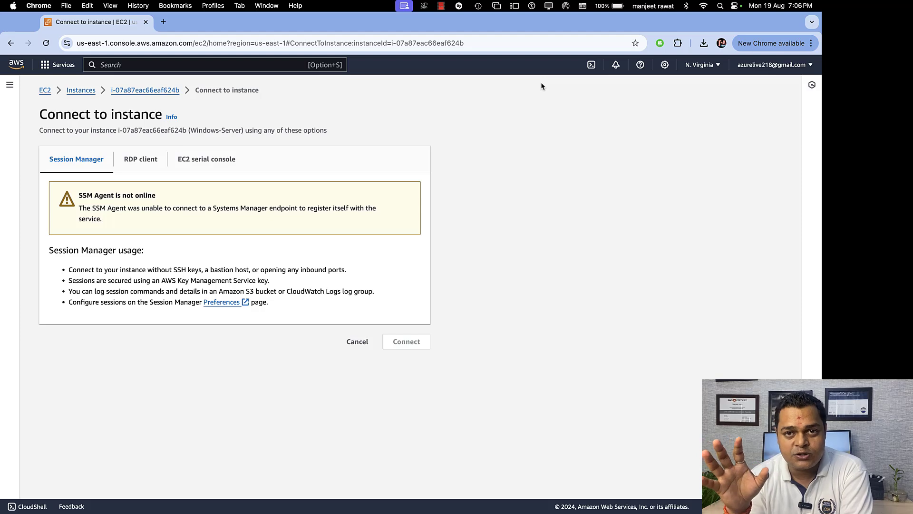
click(148, 161)
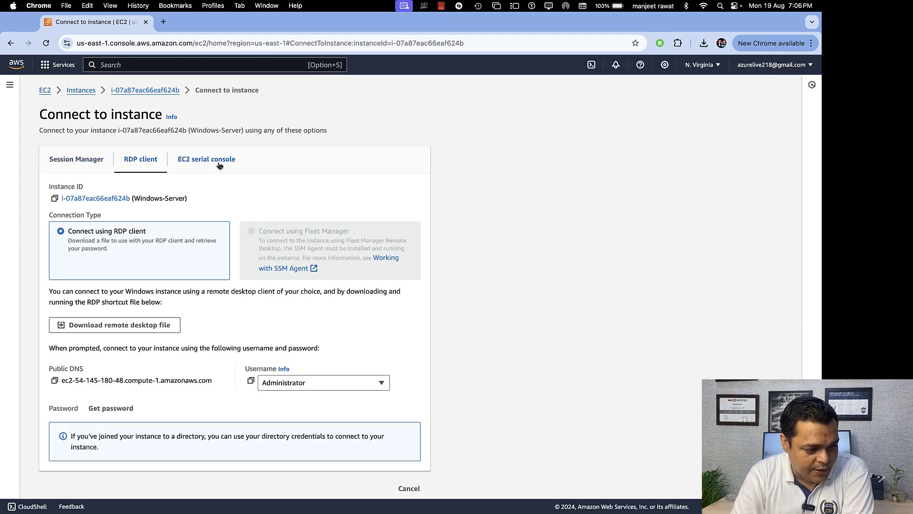
click(119, 327)
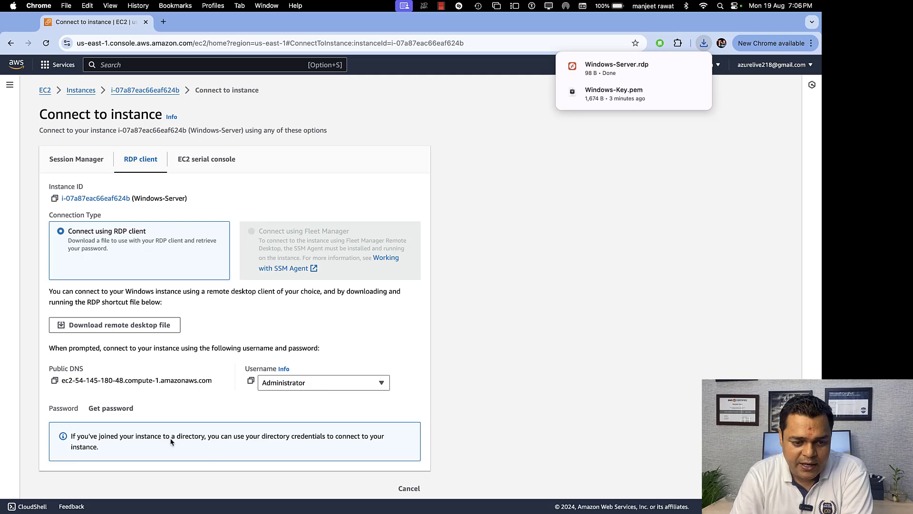
Start retrieving the Windows password for the instance and upload Windows-Key.pem from the AWS-Keys folder on the Desktop as private key.
click(106, 408)
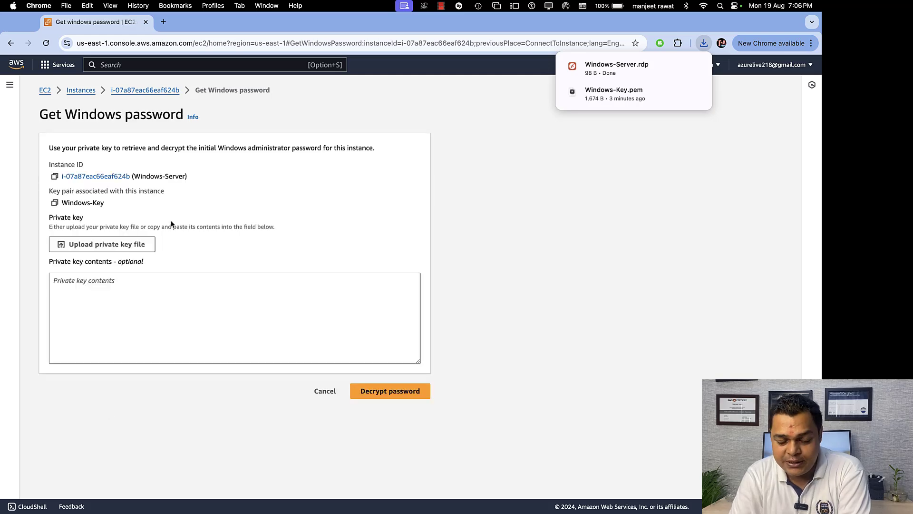
click(147, 239)
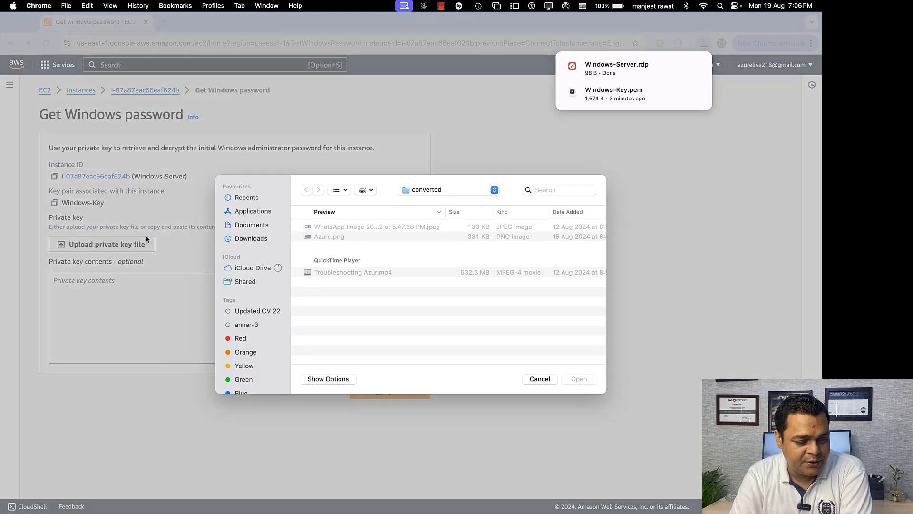
click(435, 192)
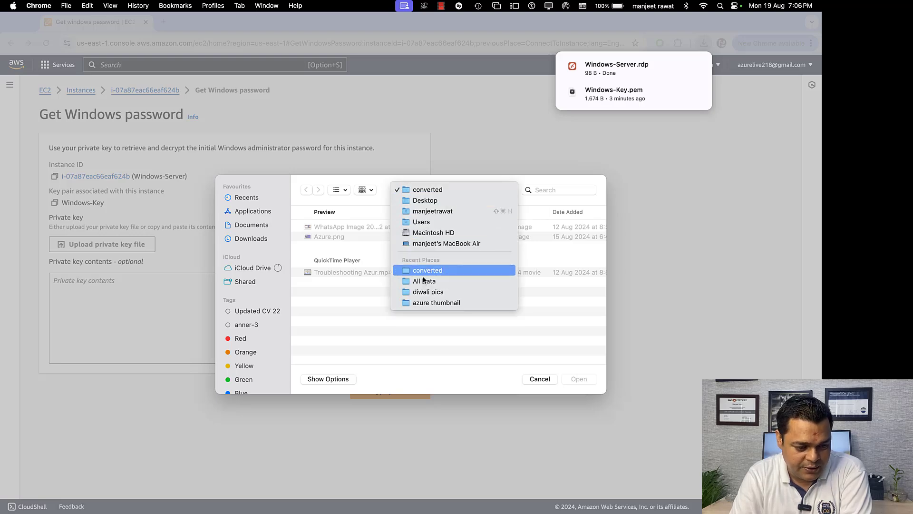
click(430, 203)
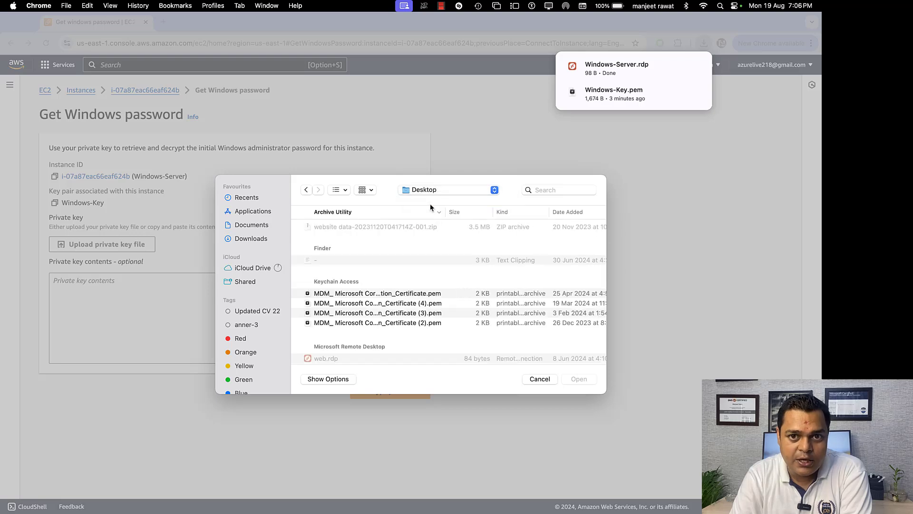
scroll(378, 314, down, 10)
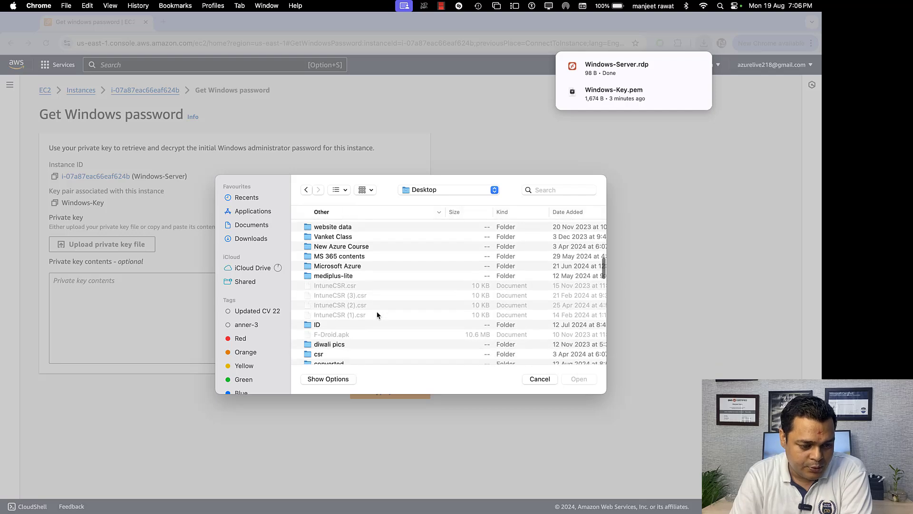
scroll(377, 315, down, 5)
double_click(324, 307)
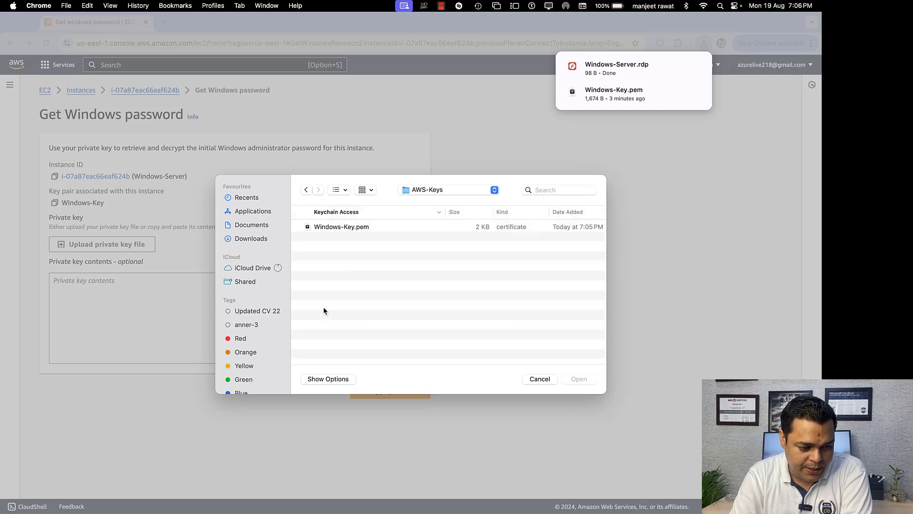
click(342, 227)
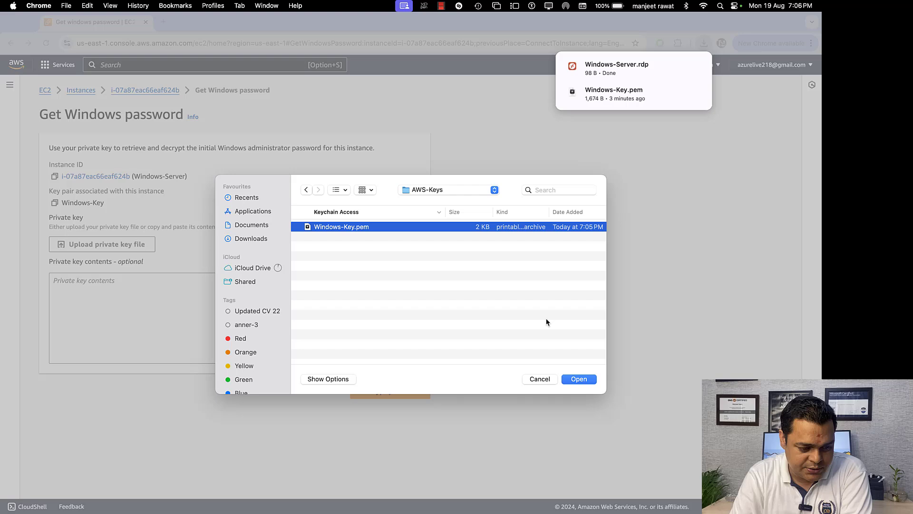
click(585, 382)
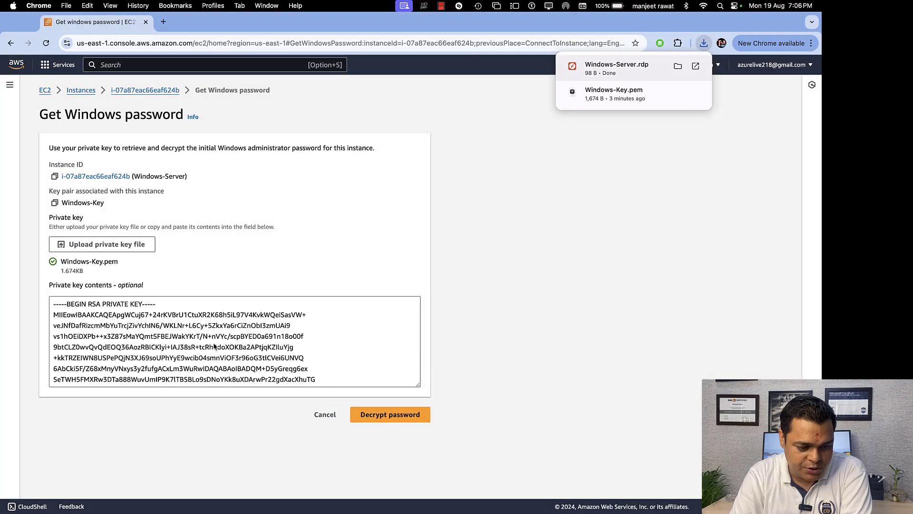
Check the loaded private key contents, decrypt the administrator password and copy it to the clipboard.
scroll(214, 347, down, 5)
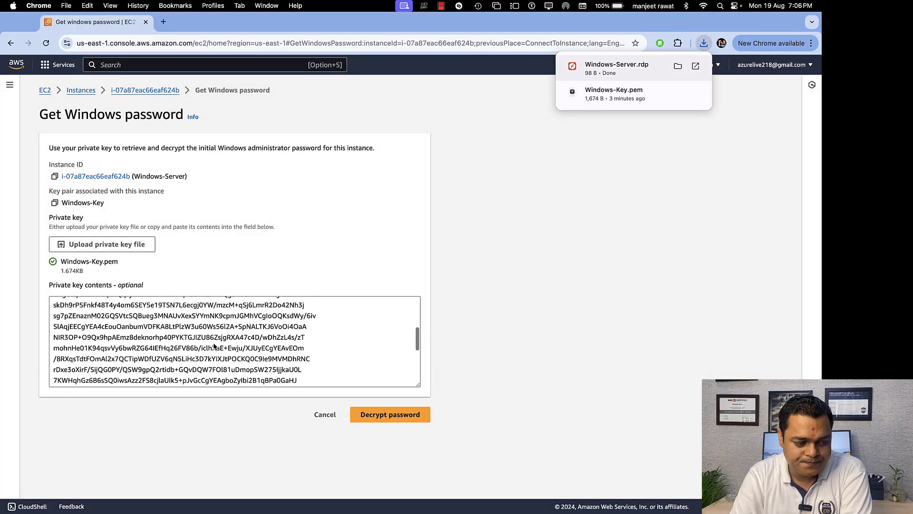
click(384, 416)
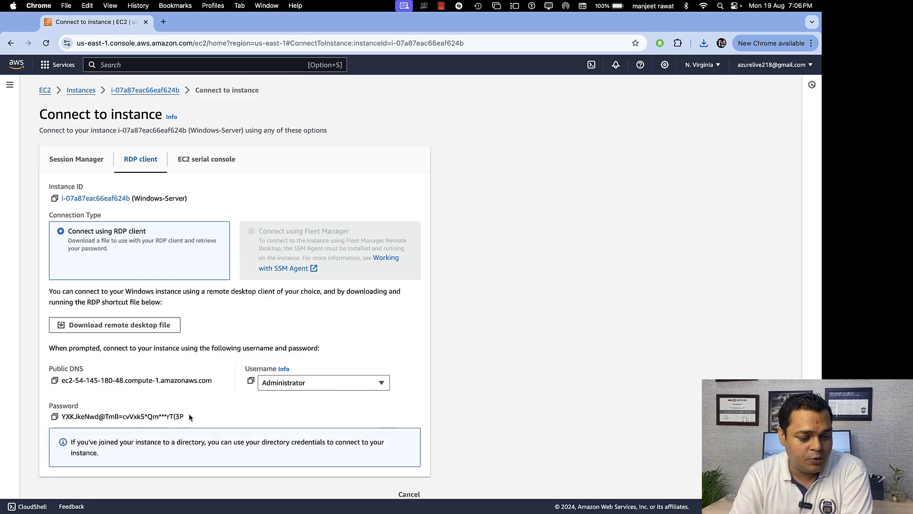
drag(189, 413, 72, 403)
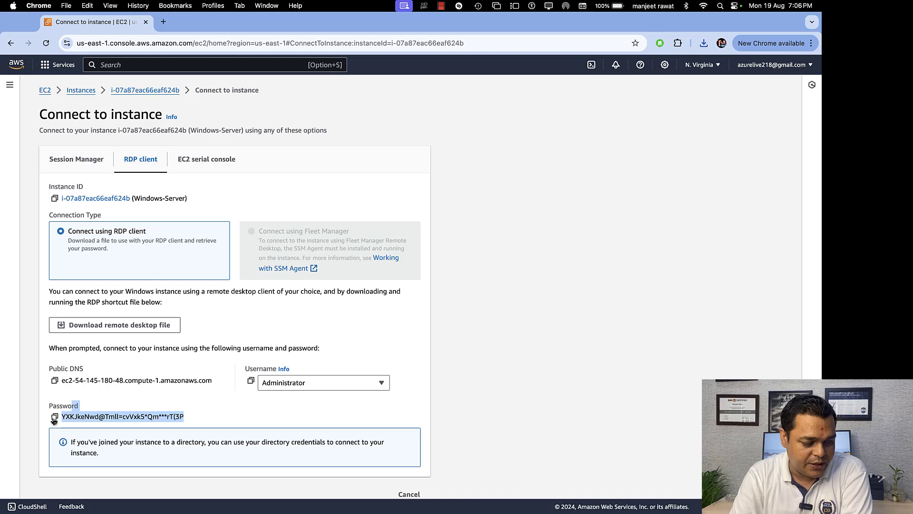
click(54, 416)
click(159, 403)
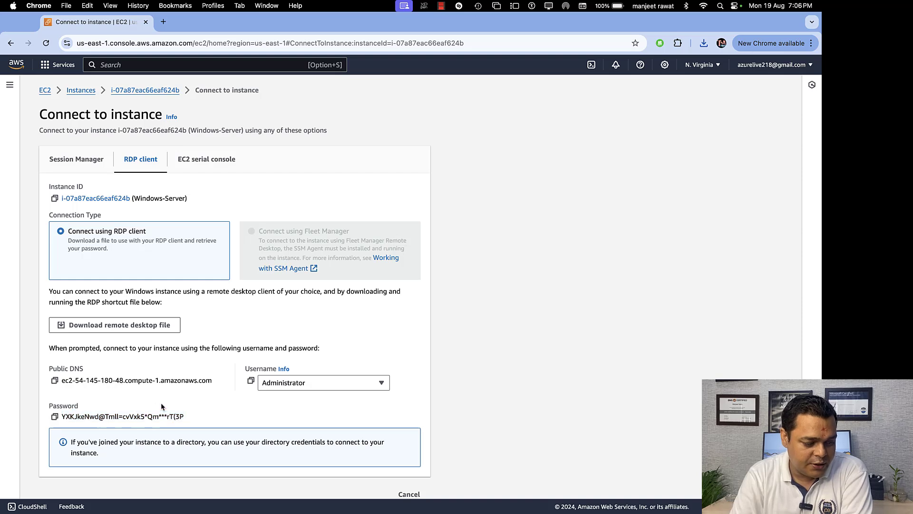
Open the downloaded Windows-Server.rdp file in Microsoft Remote Desktop and sign in as Administrator with the copied account password.
click(704, 43)
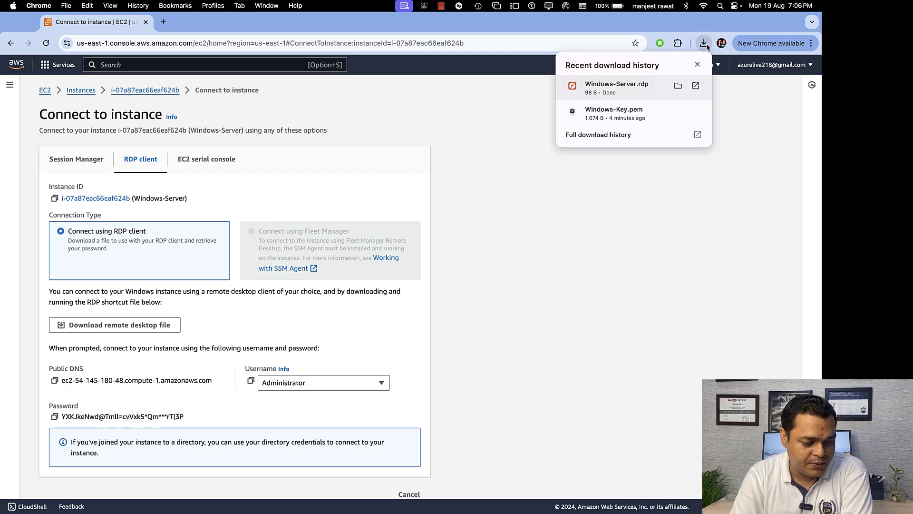
click(629, 91)
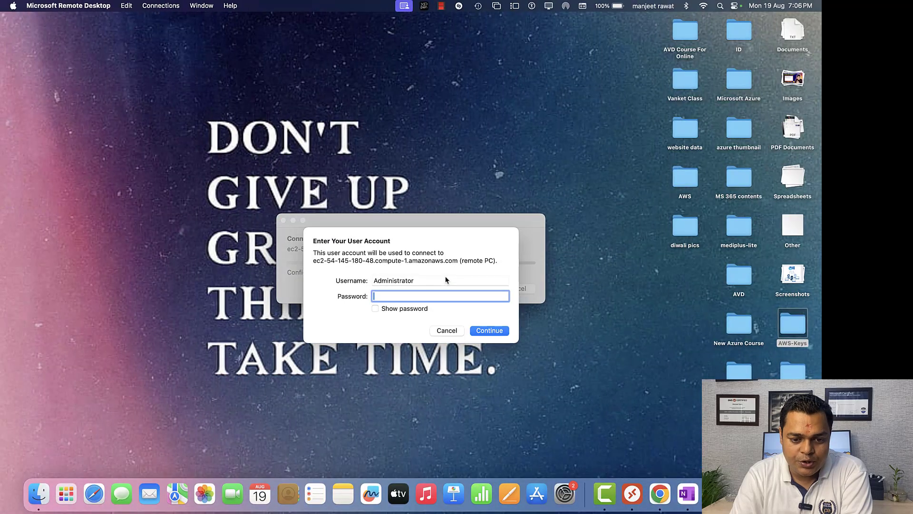
key(super+v)
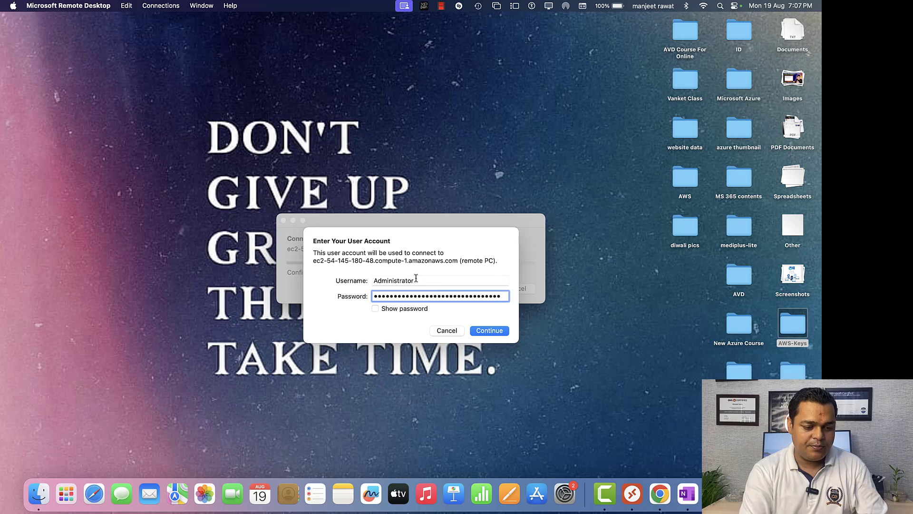
click(490, 331)
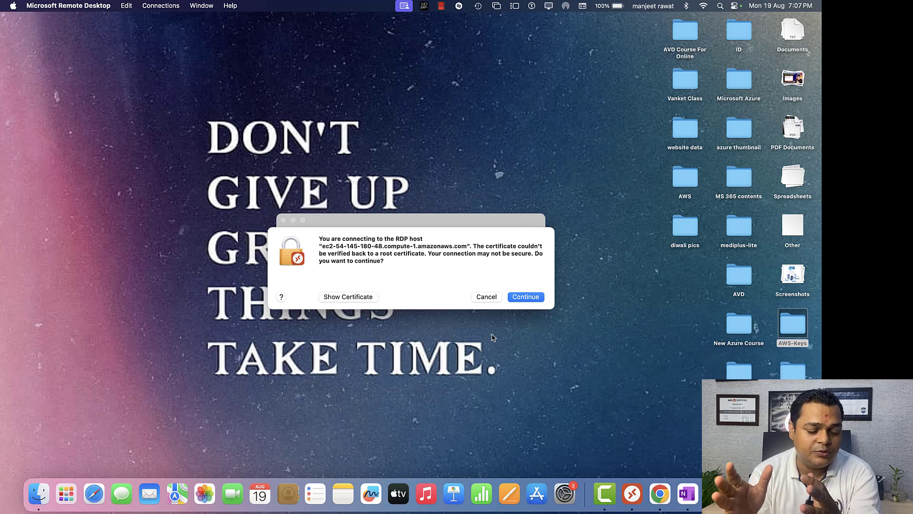
Return to the unverified certificate warning for the RDP host and continue connecting to the server.
click(492, 337)
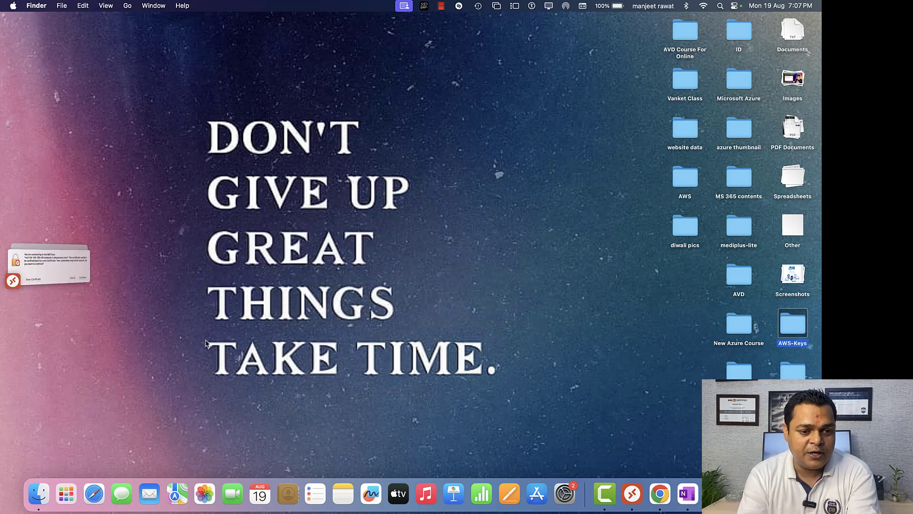
click(88, 264)
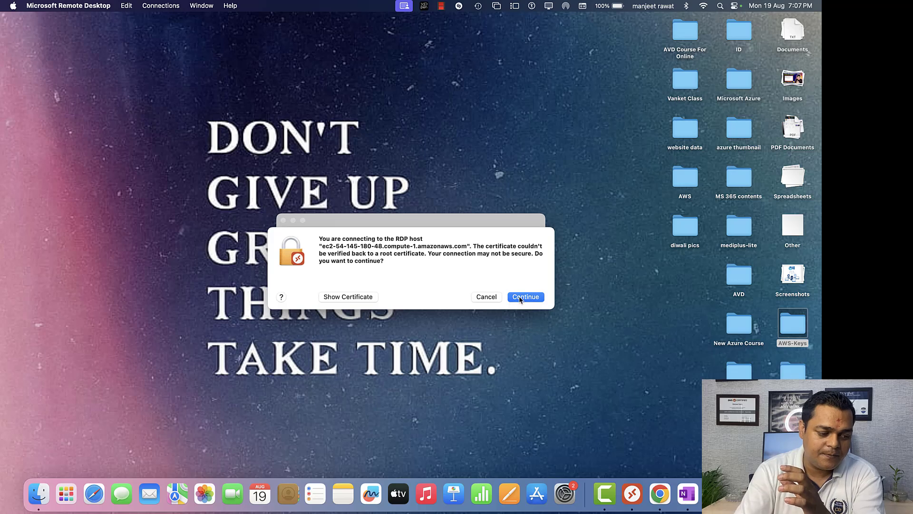
click(520, 298)
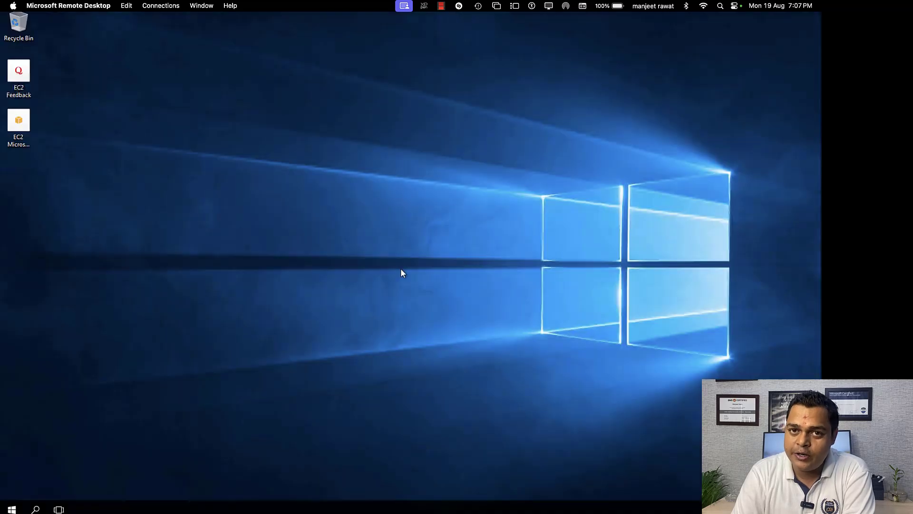
Refresh the remote server's desktop twice and allow the server to be discoverable on Network 2.
right_click(304, 190)
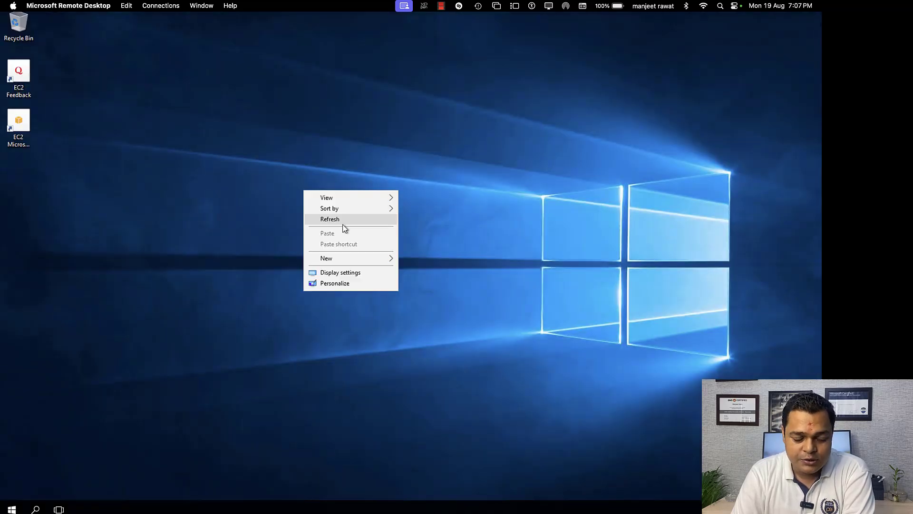
click(342, 220)
right_click(341, 219)
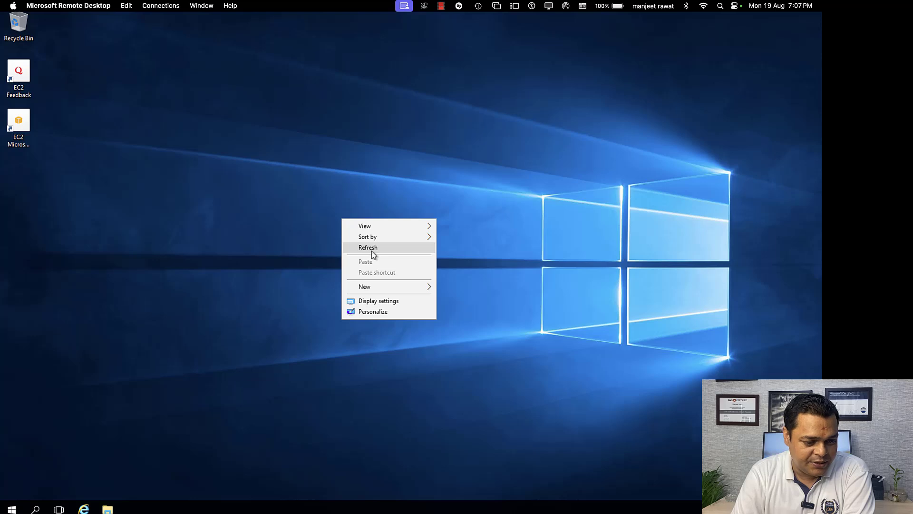
click(372, 251)
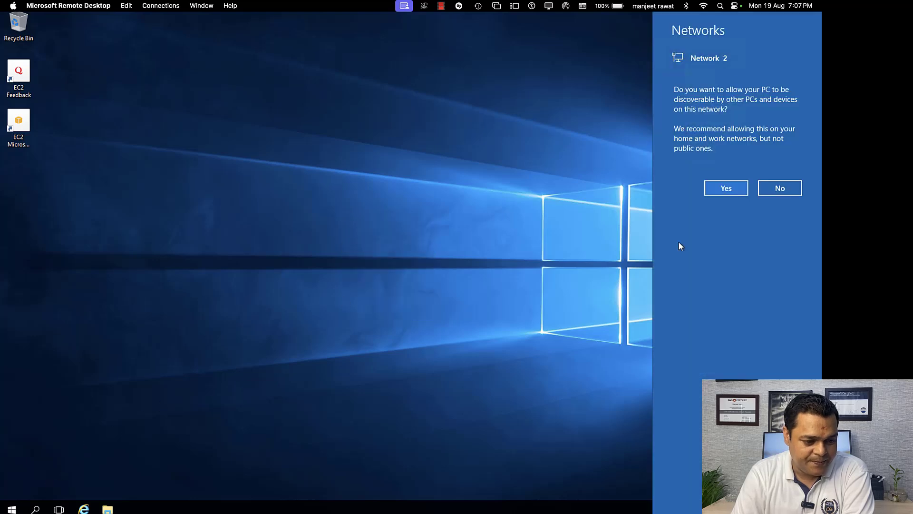
click(721, 190)
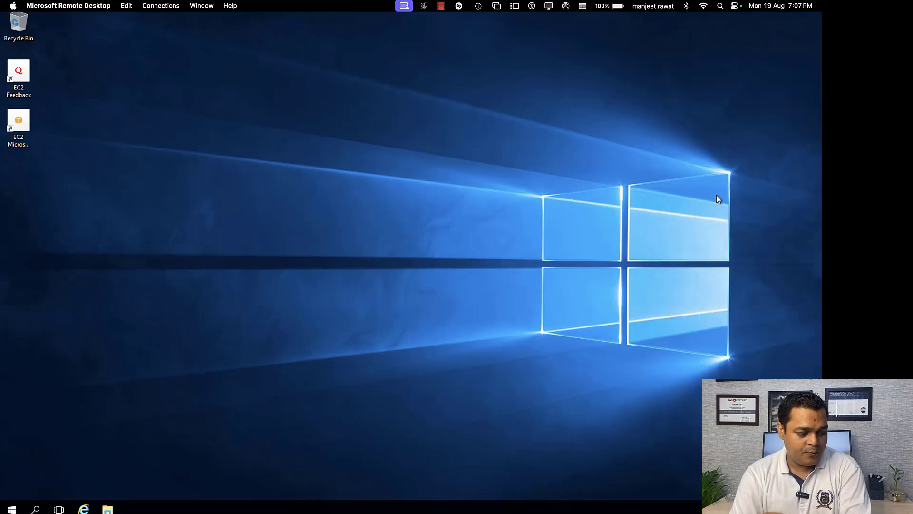
Launch Disk Management on the remote server by running diskmgmt, review the disk layout maximized, and restore the window size.
right_click(12, 508)
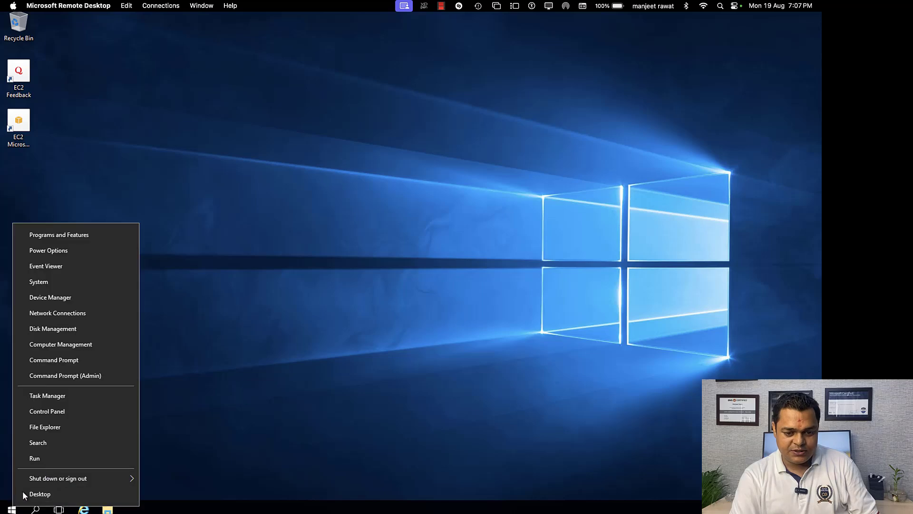
click(45, 457)
text(diskmgmt)
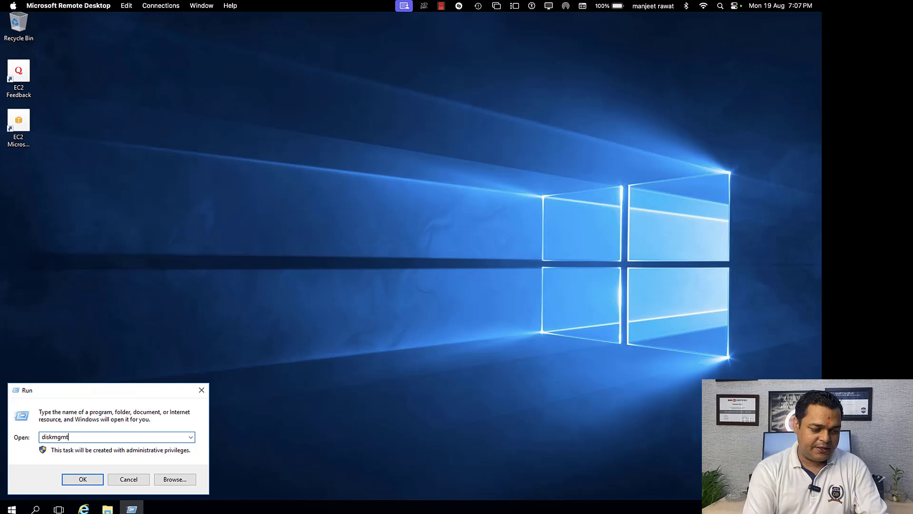
key(Return)
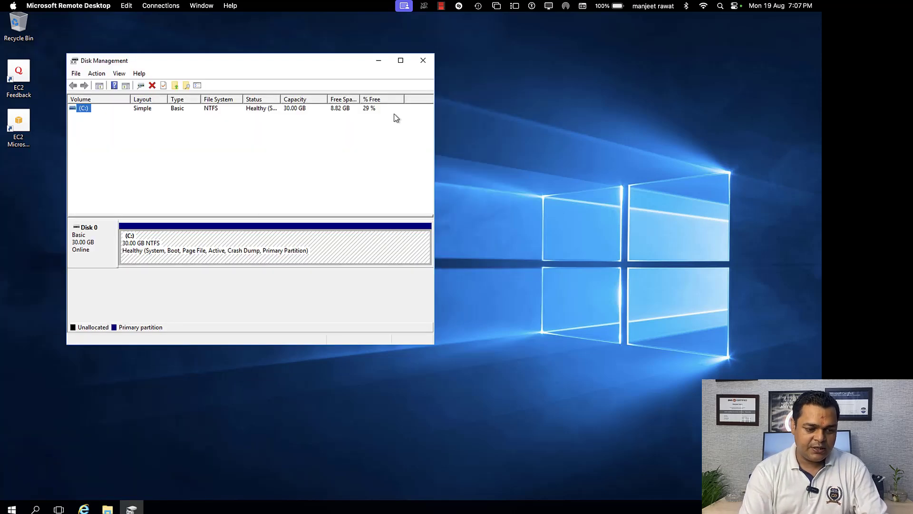
click(400, 60)
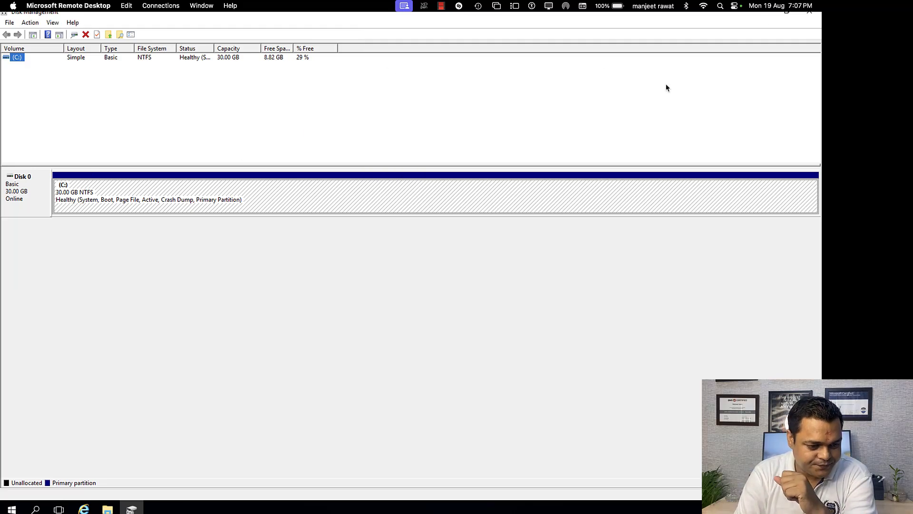
click(787, 15)
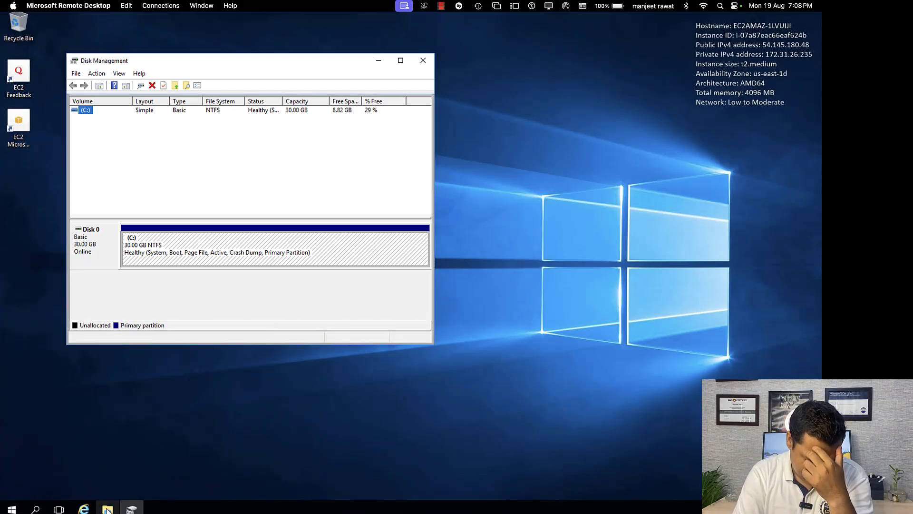
Examine the remote server's system properties from This PC in File Explorer, then close the System and File Explorer windows.
click(108, 509)
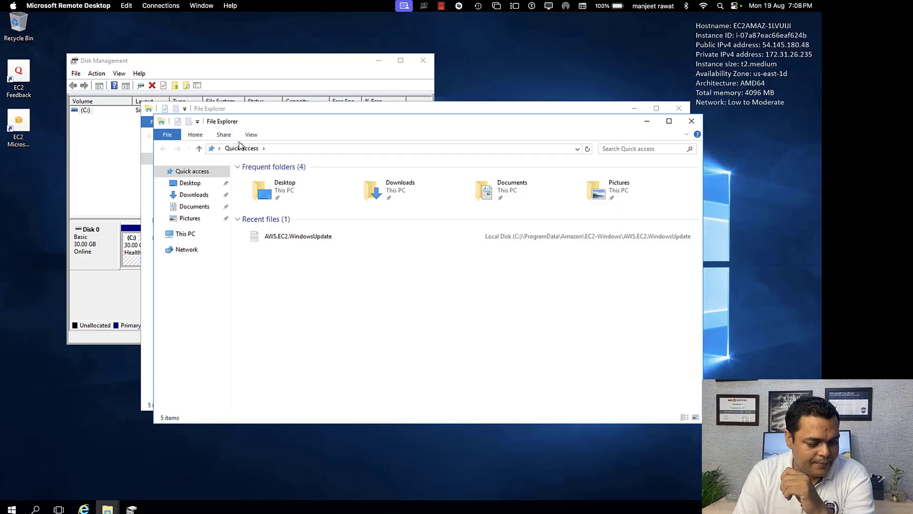
click(692, 120)
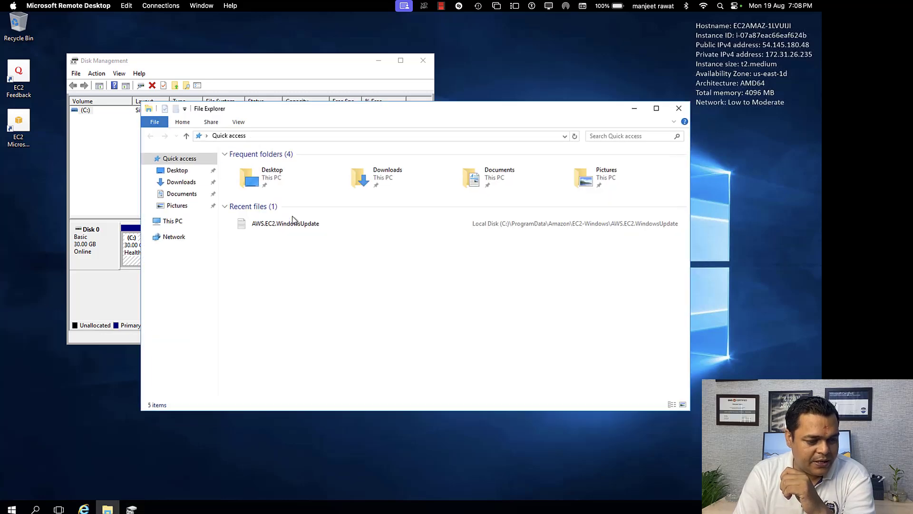
right_click(170, 221)
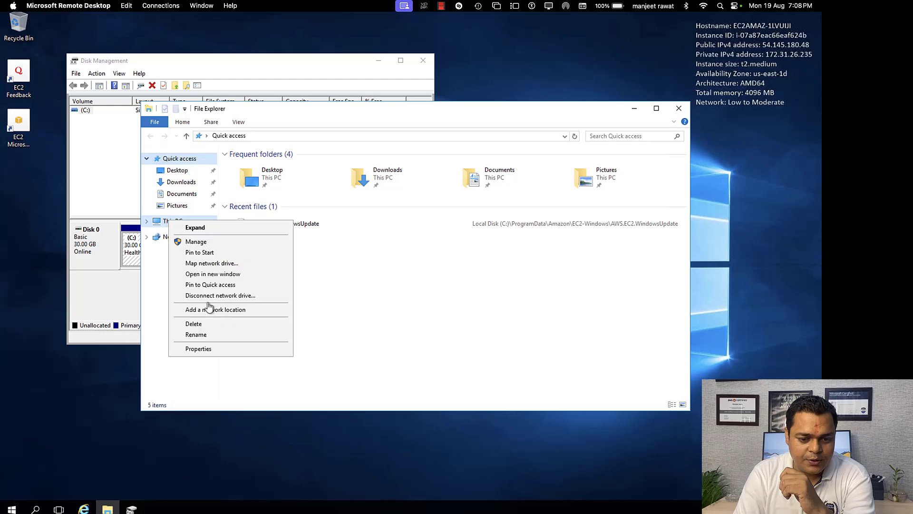
click(203, 349)
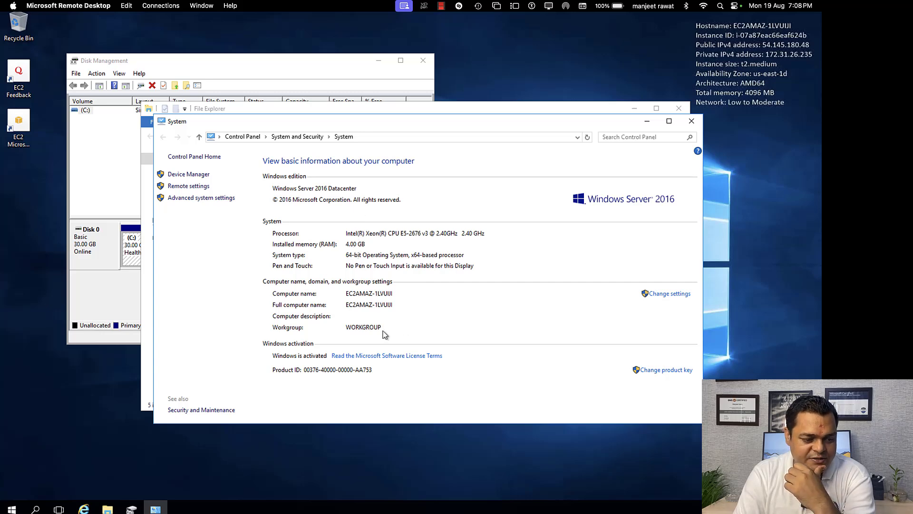
click(692, 122)
click(679, 108)
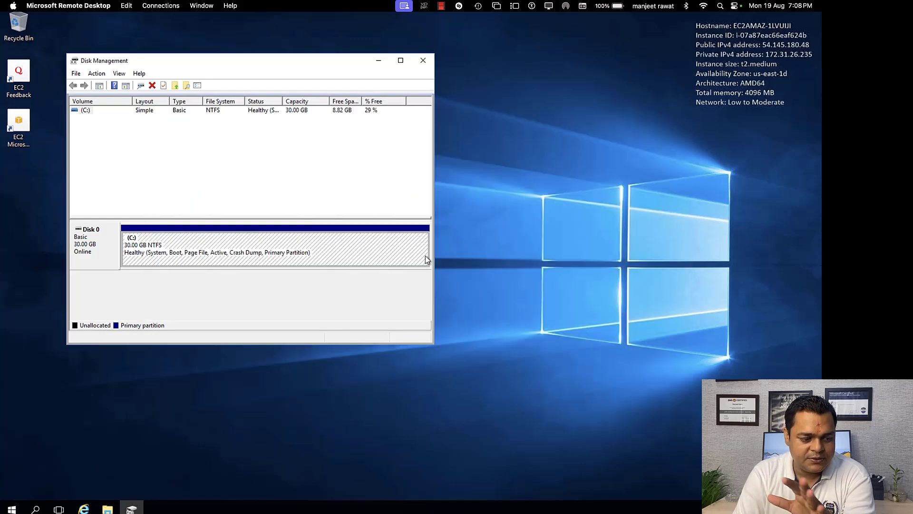
Switch back to the EC2 console in Chrome and return to the Instances list.
key(ctrl+Right)
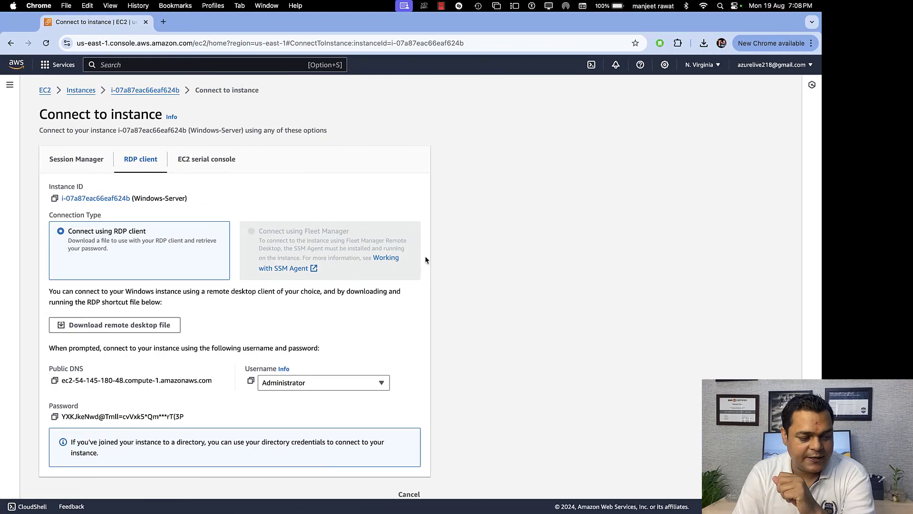
click(72, 90)
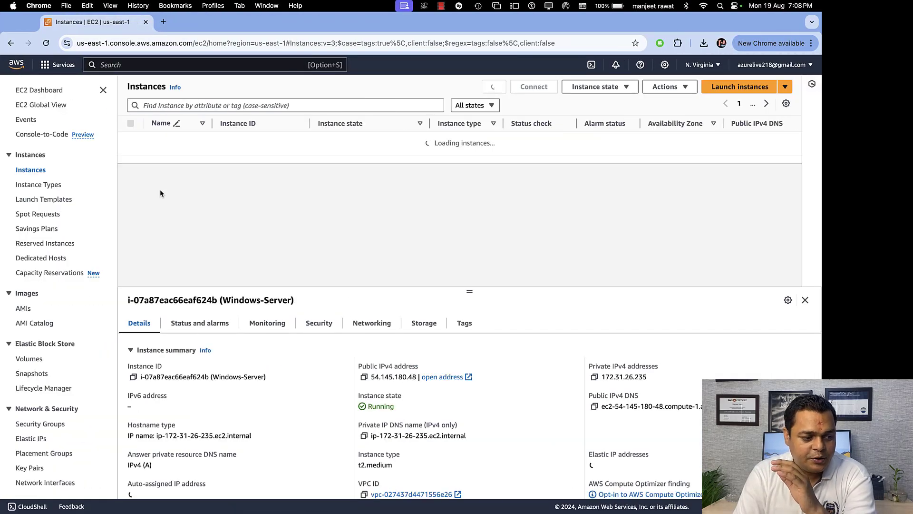
Refresh the resource summary on the EC2 Dashboard and open the Volumes list from it.
click(31, 158)
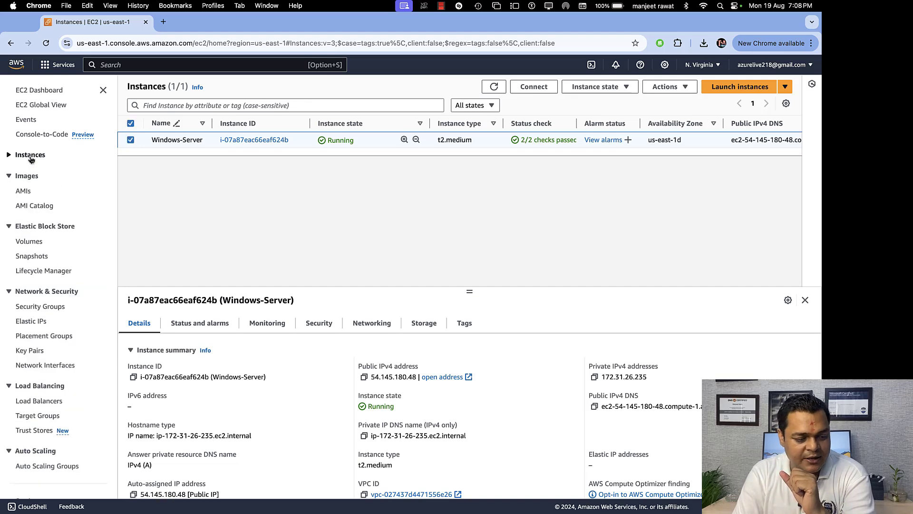
click(31, 156)
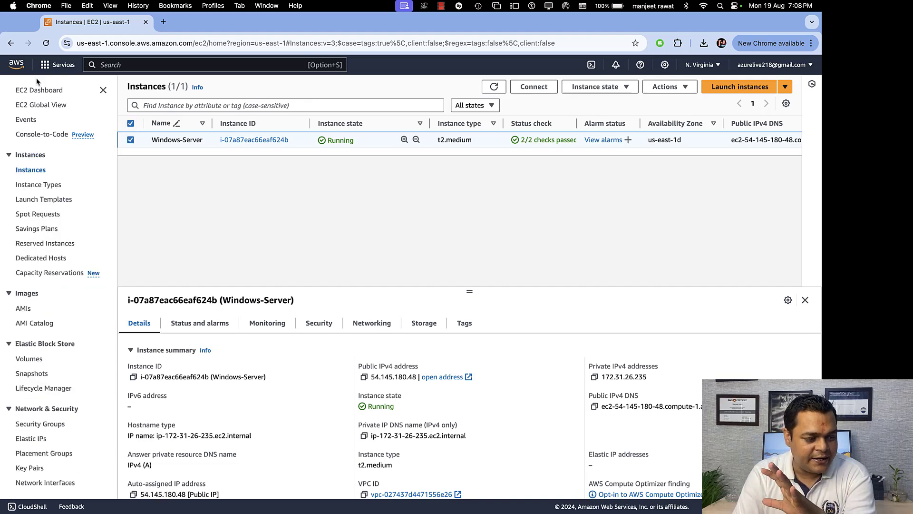
click(41, 91)
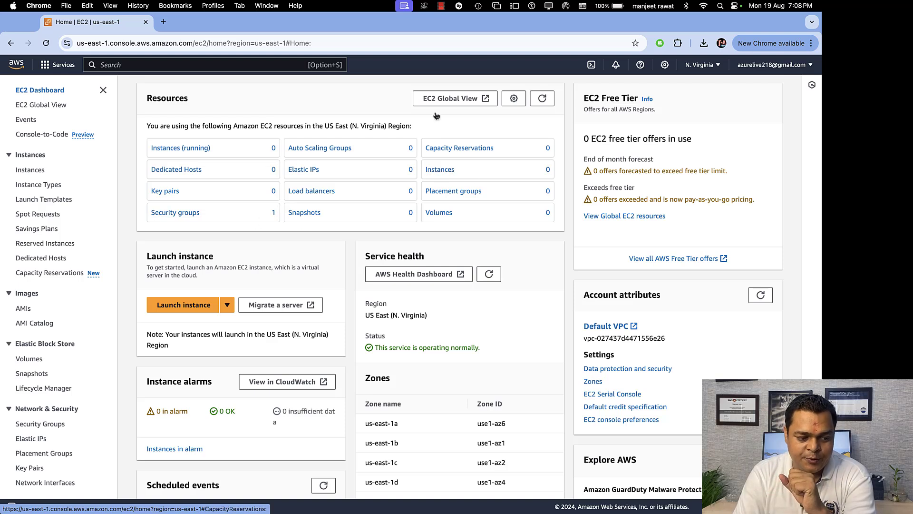
click(542, 98)
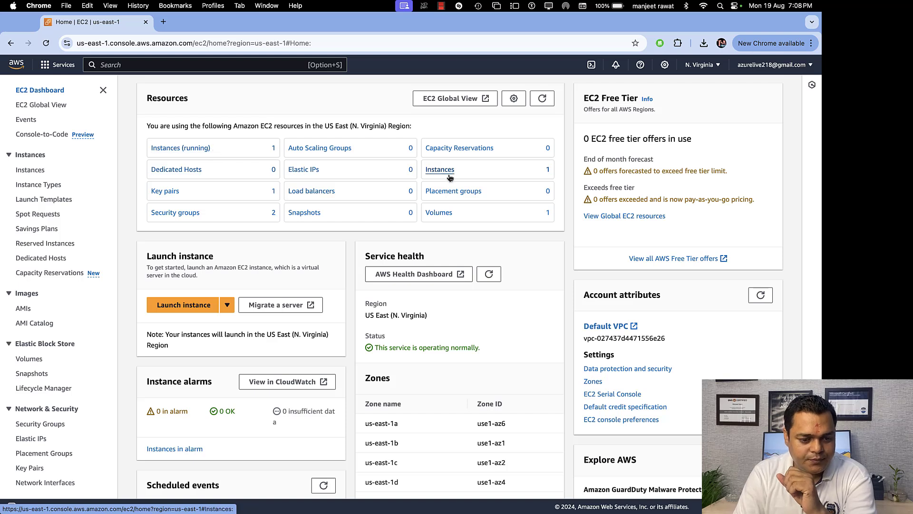
click(439, 214)
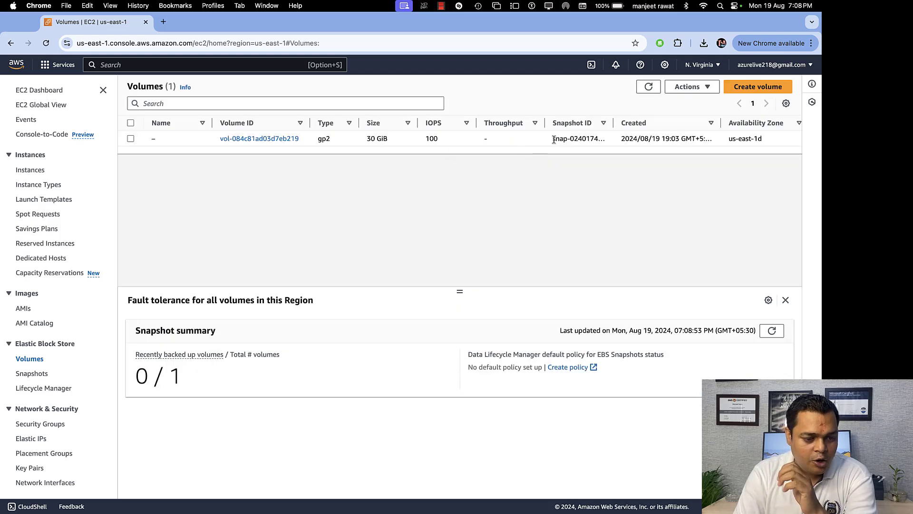
Create a 15 GiB General Purpose SSD (gp3) volume in availability zone us-east-1d.
click(780, 87)
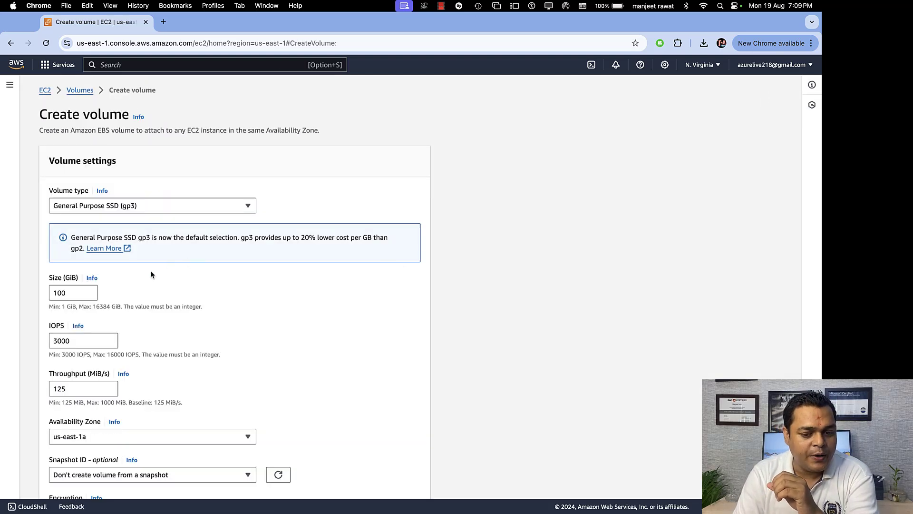
click(81, 293)
key(BackSpace)
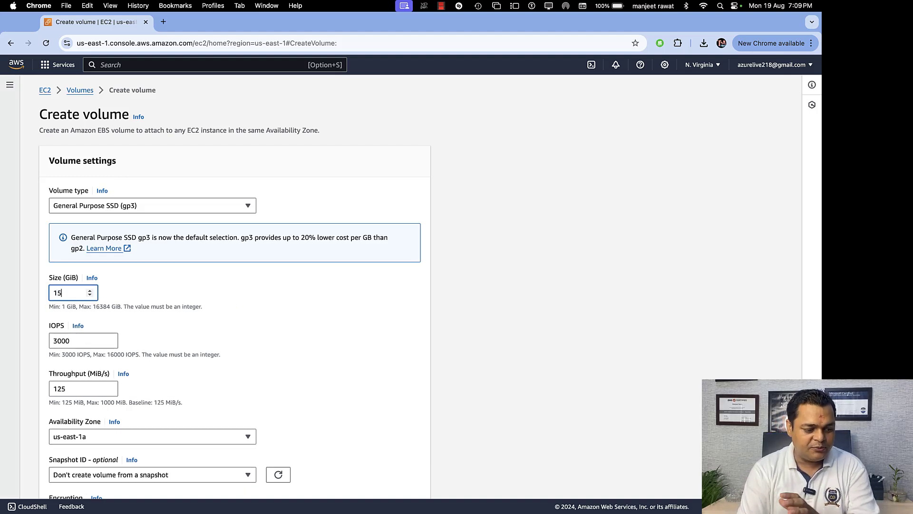
scroll(123, 357, down, 3)
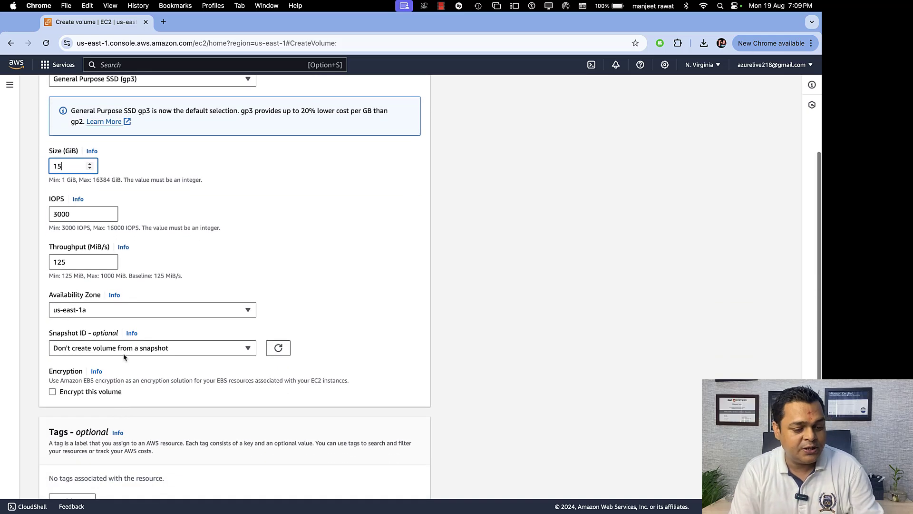
click(135, 310)
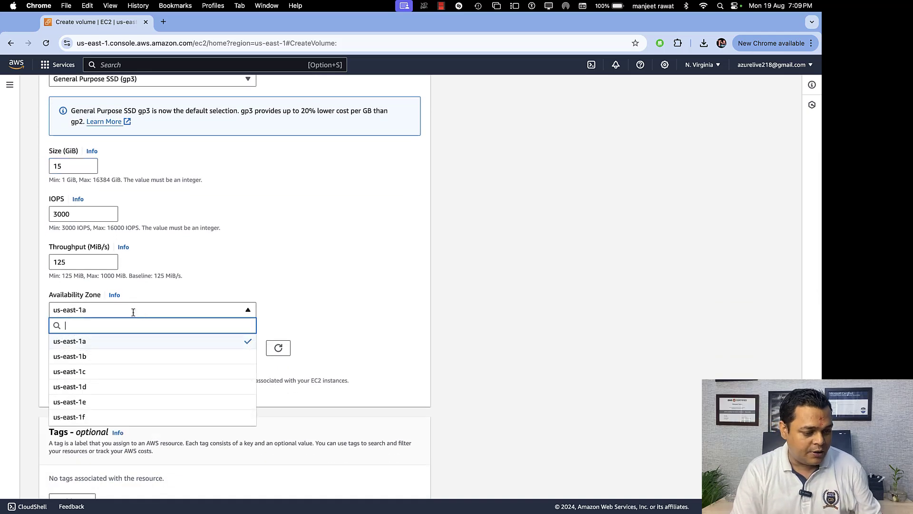
click(82, 387)
scroll(87, 380, down, 3)
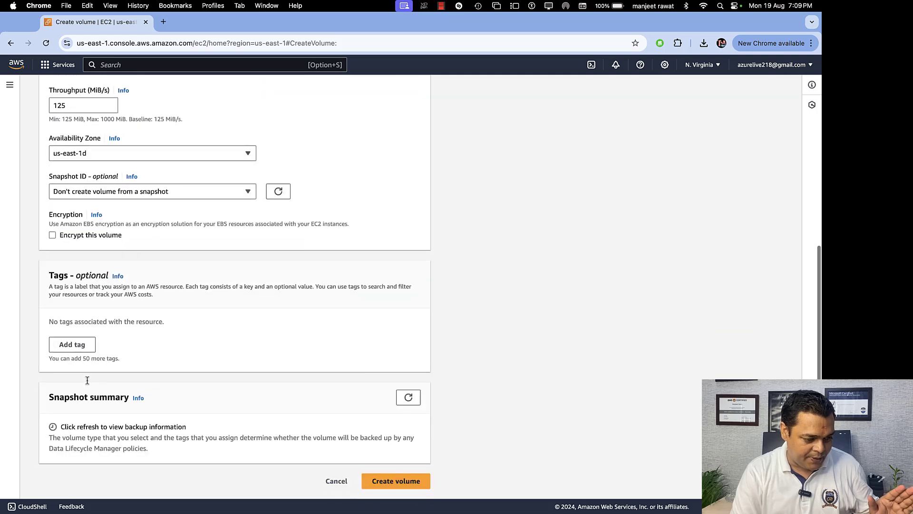
click(419, 481)
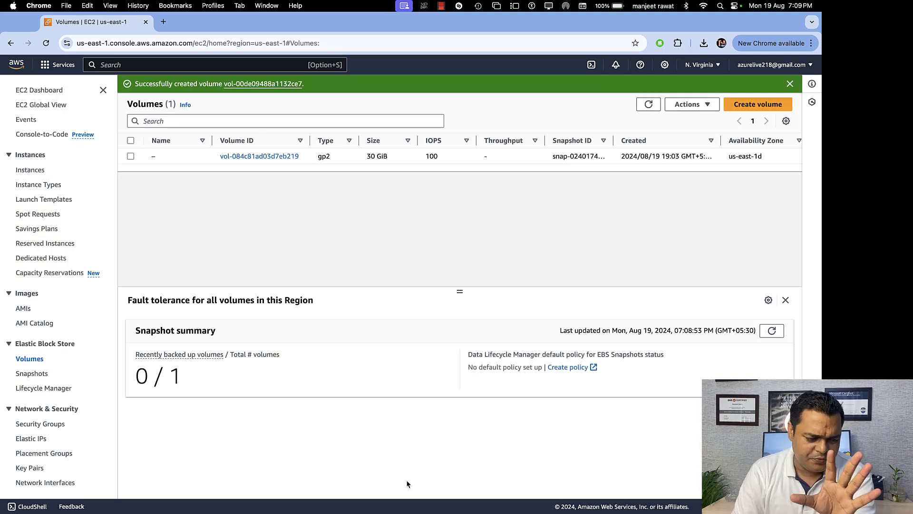
Refresh the Volumes list and compare the volume state and attached resources of the listed volumes.
click(650, 105)
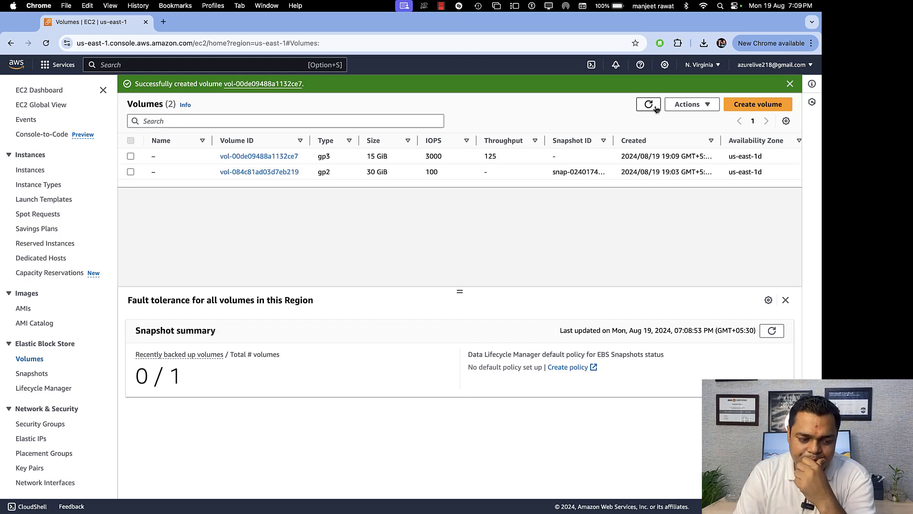
scroll(548, 169, right, 3)
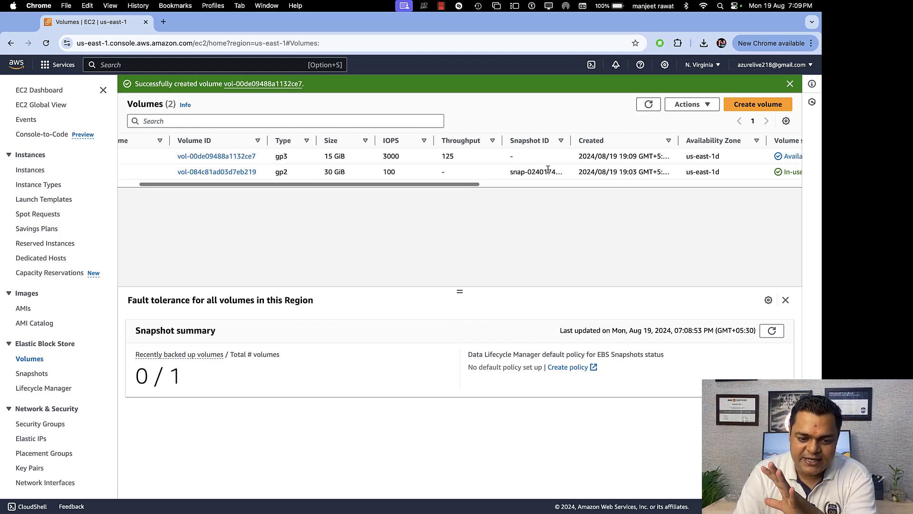
scroll(548, 169, right, 5)
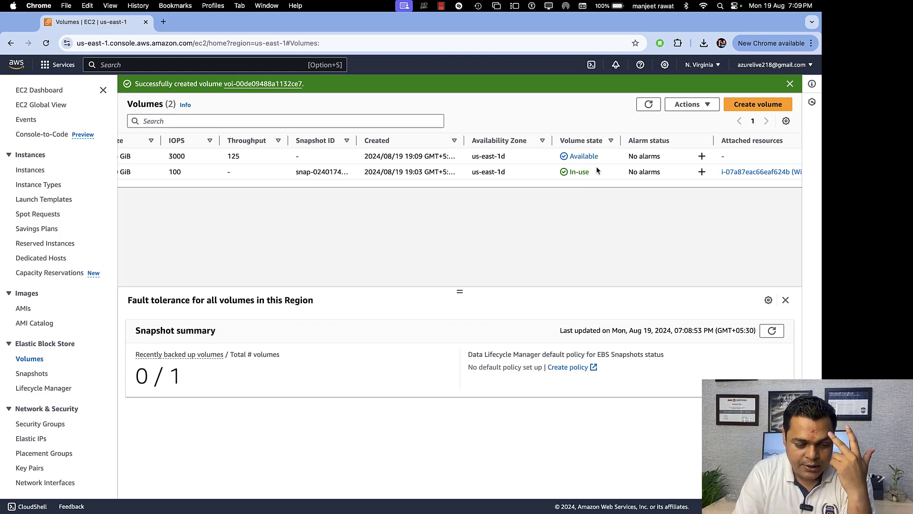
scroll(739, 164, right, 2)
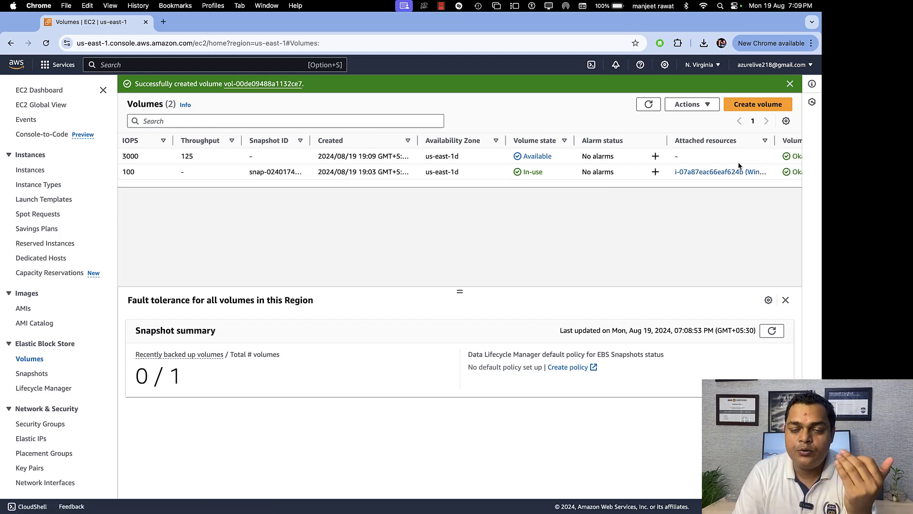
scroll(738, 164, left, 3)
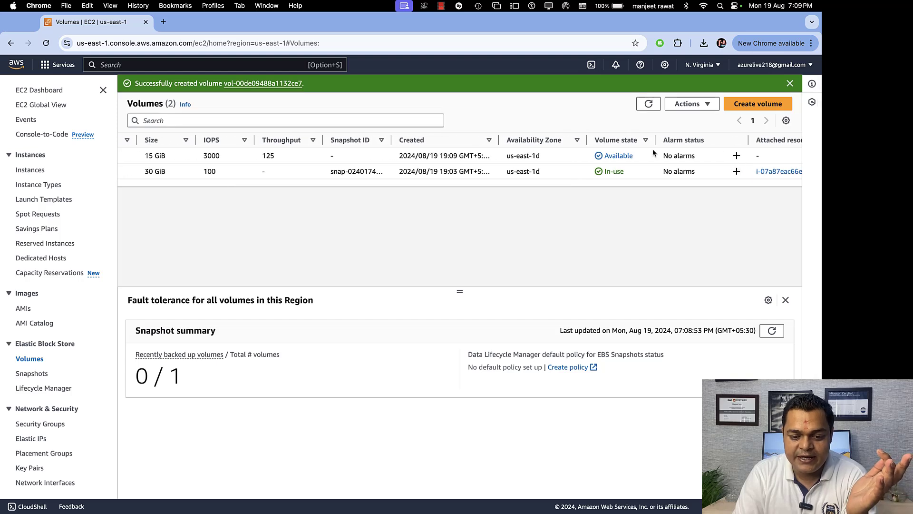
scroll(654, 152, left, 5)
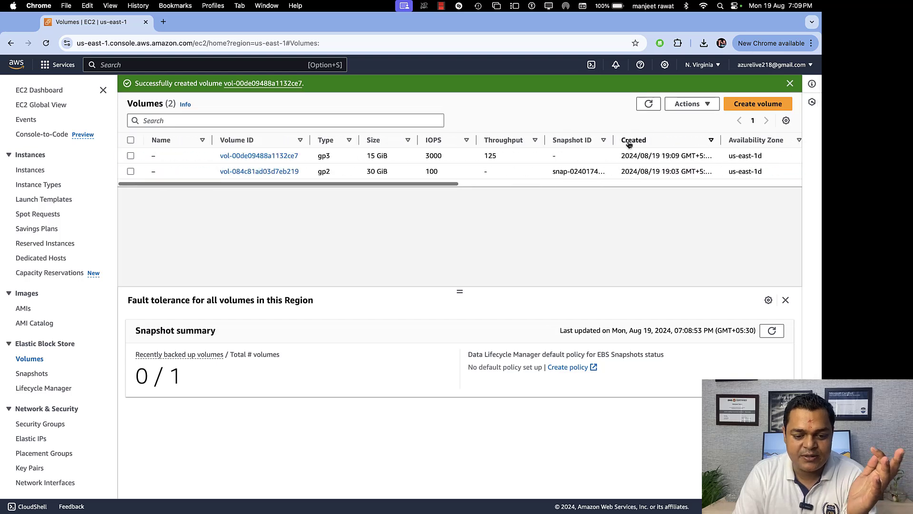
click(130, 156)
click(703, 105)
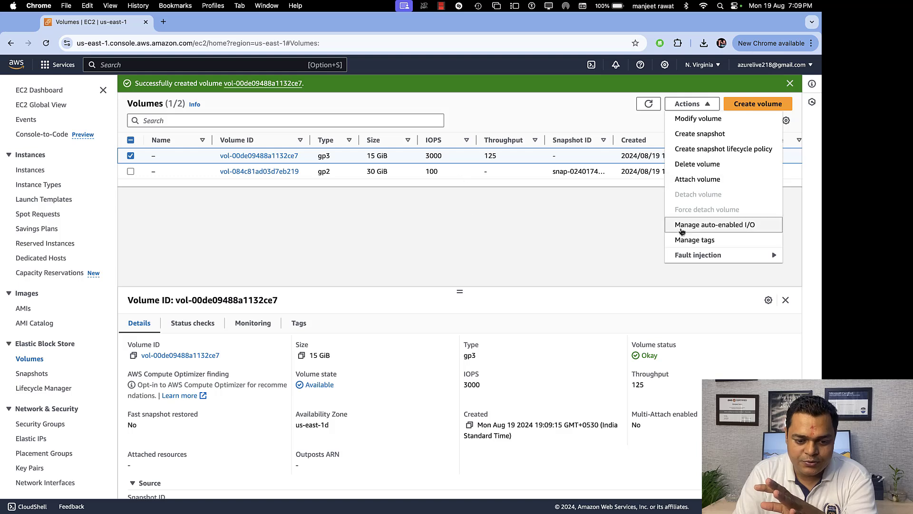
click(615, 245)
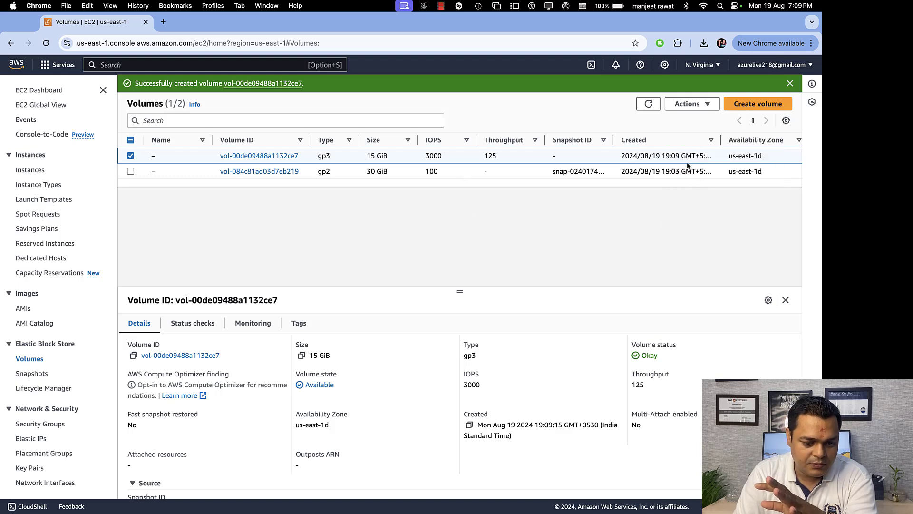
scroll(687, 165, right, 5)
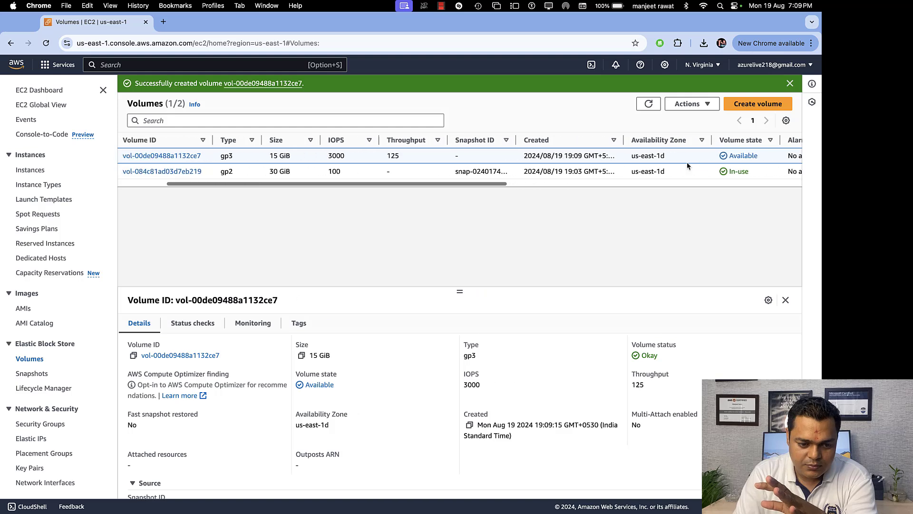
scroll(687, 165, left, 5)
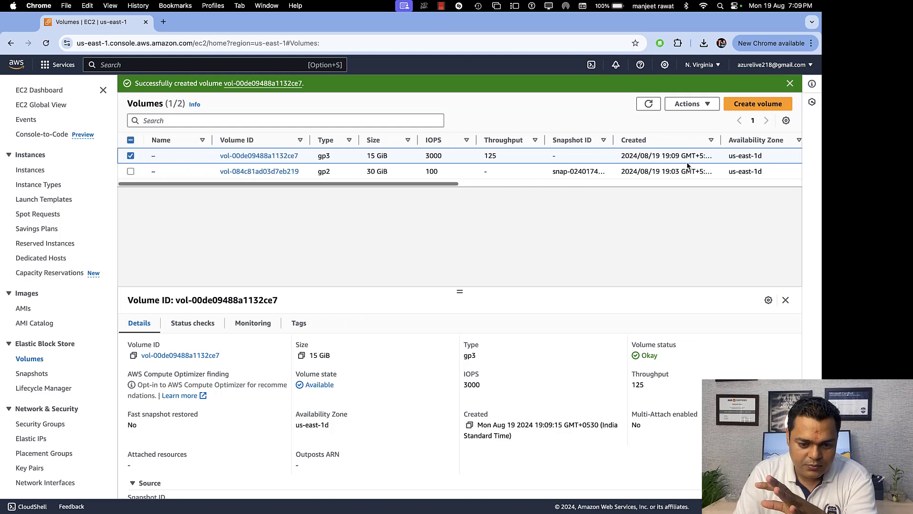
click(131, 157)
click(130, 157)
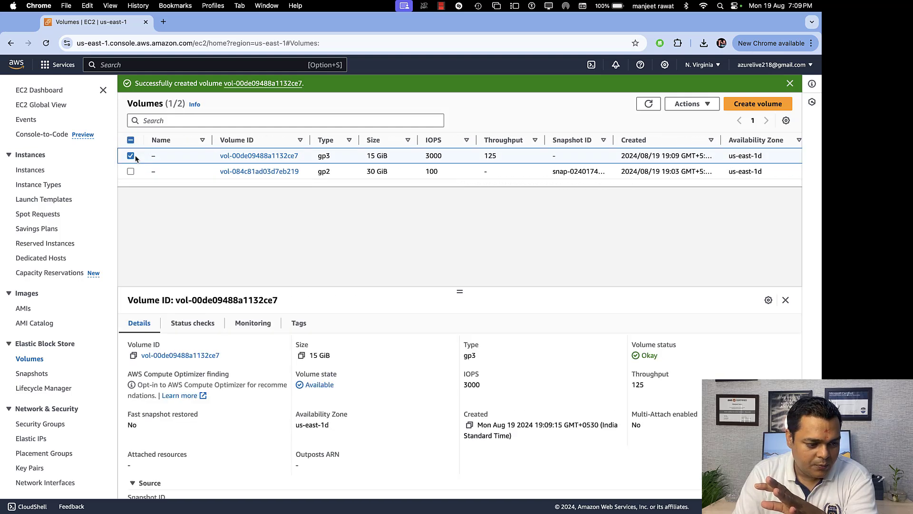
Start attaching the new 15 GiB volume from its details page and choose instance i-07a87eac66eaf624b as the target.
click(243, 156)
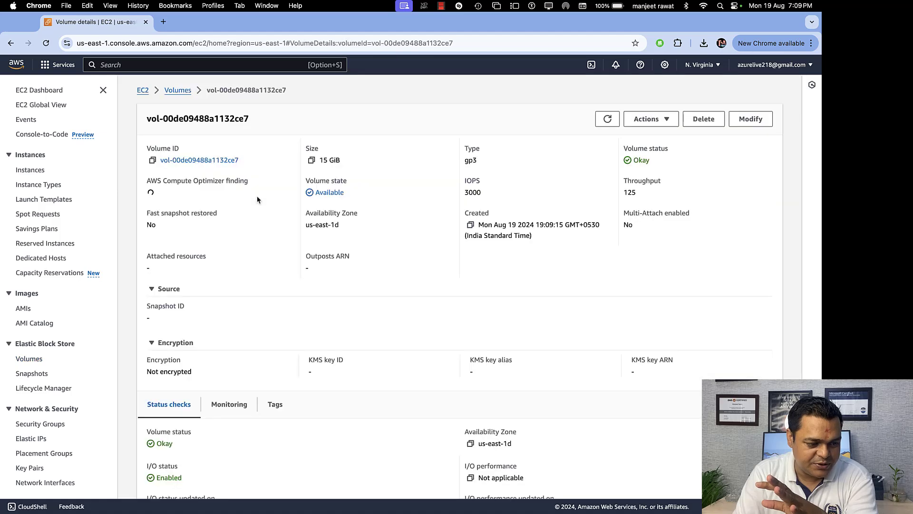
click(664, 120)
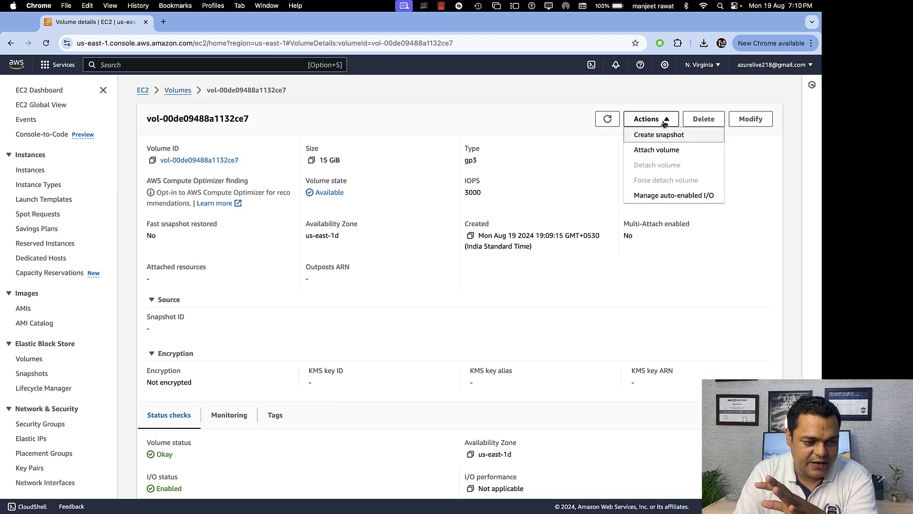
click(658, 150)
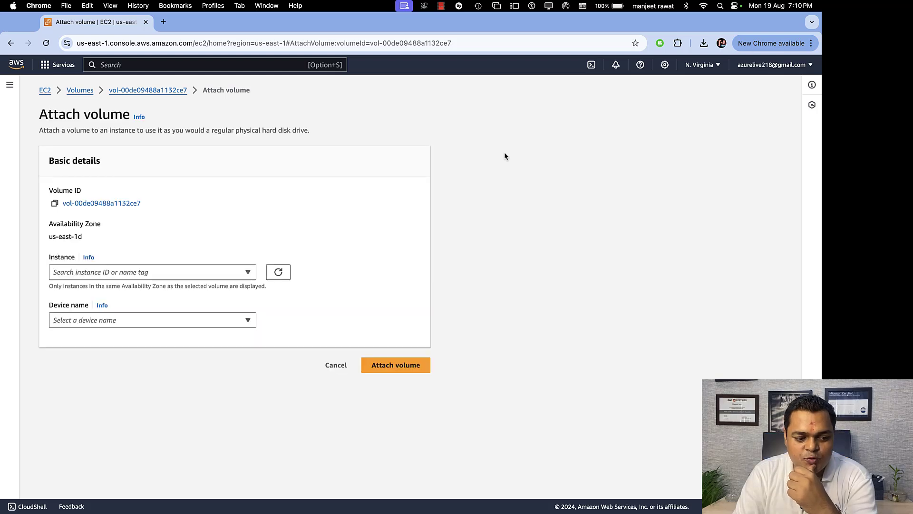
click(246, 273)
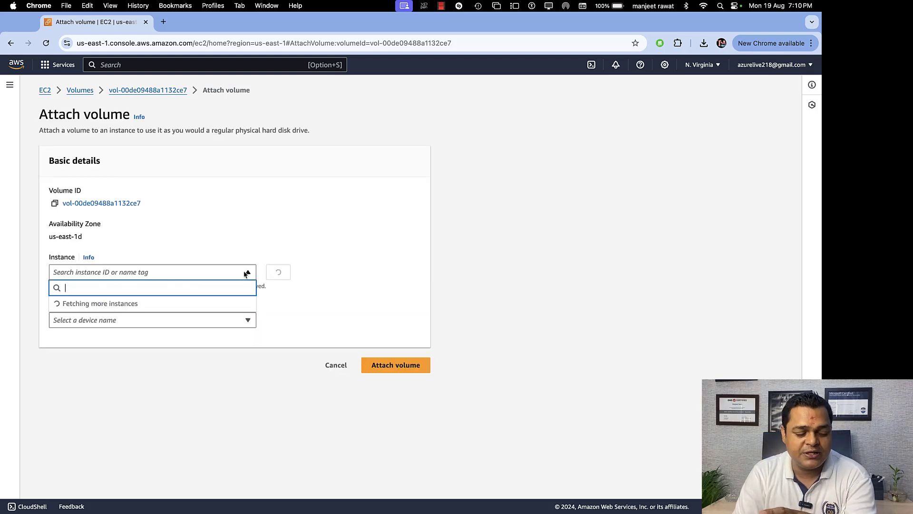
click(122, 309)
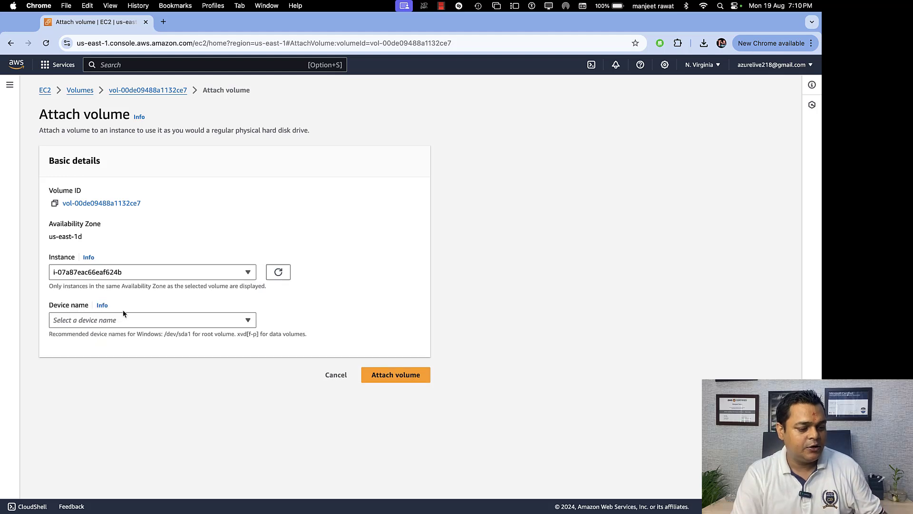
Choose xvdd as the device name and attach the volume to the instance.
click(193, 314)
click(328, 267)
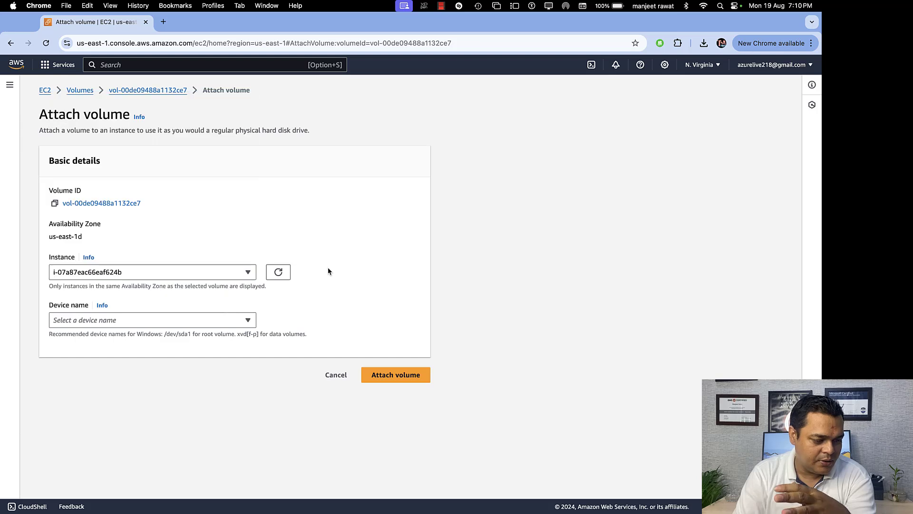
click(386, 376)
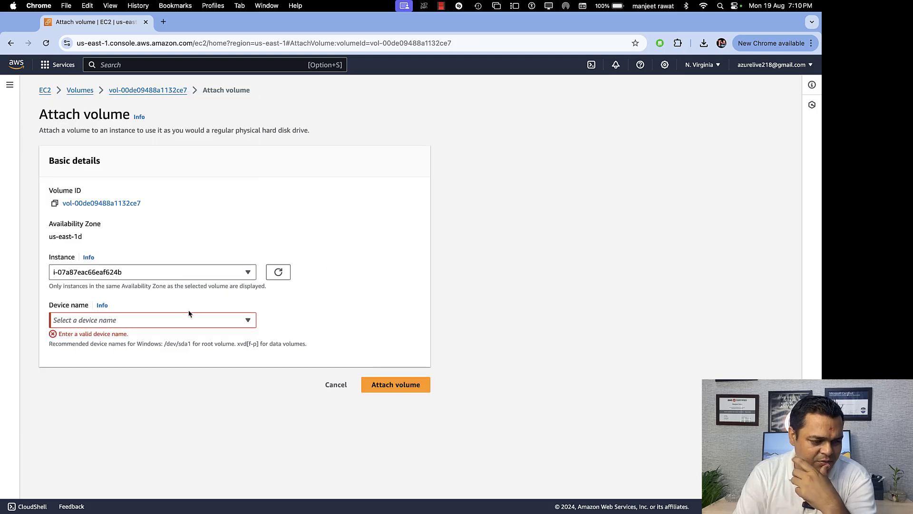
click(189, 326)
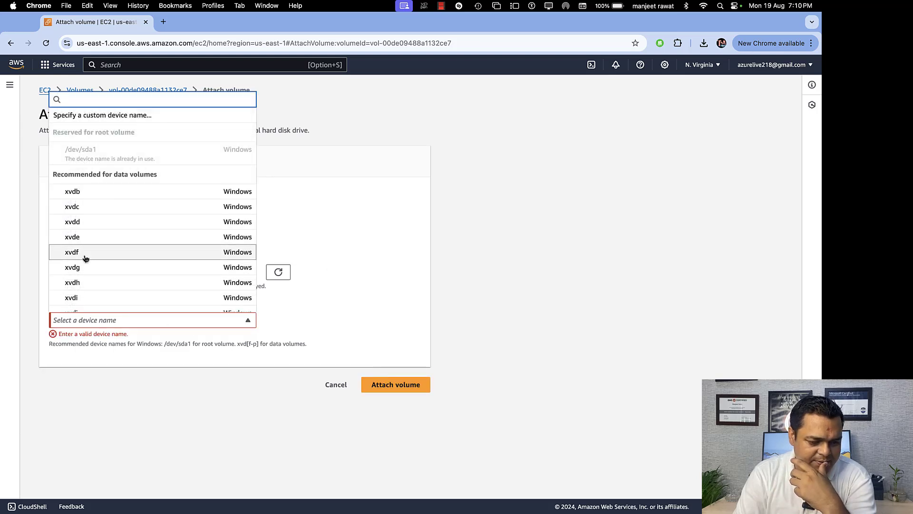
click(84, 223)
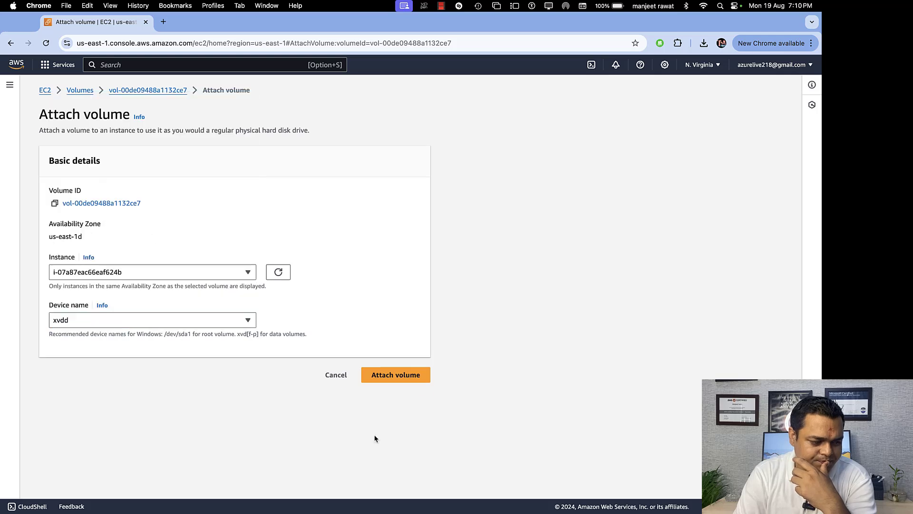
click(399, 379)
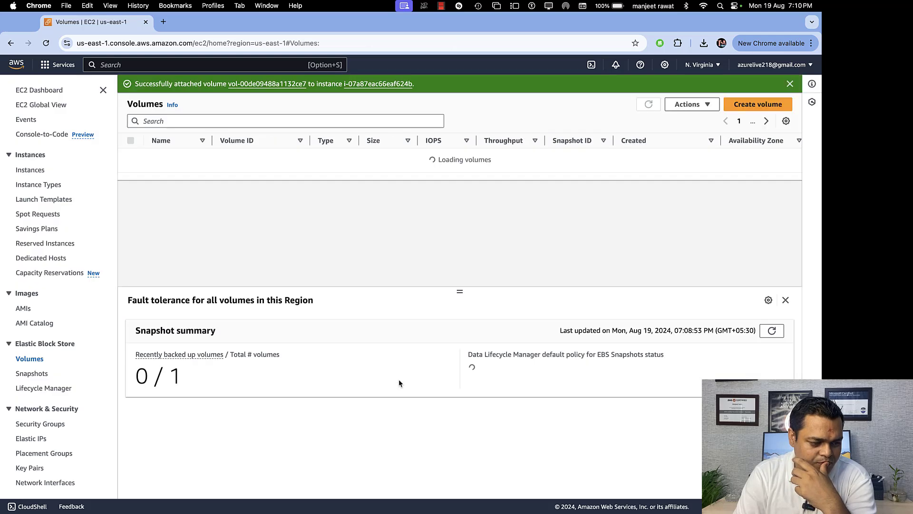
Switch to the remote server in Microsoft Remote Desktop, maximize Disk Management and bring the 15 GB Disk 1 online.
key(ctrl+Right)
key(ctrl+Right)
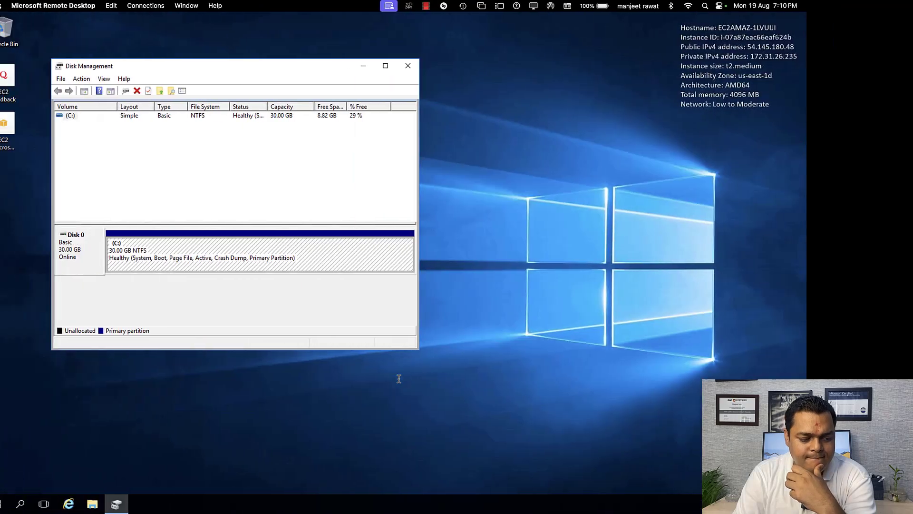
click(401, 66)
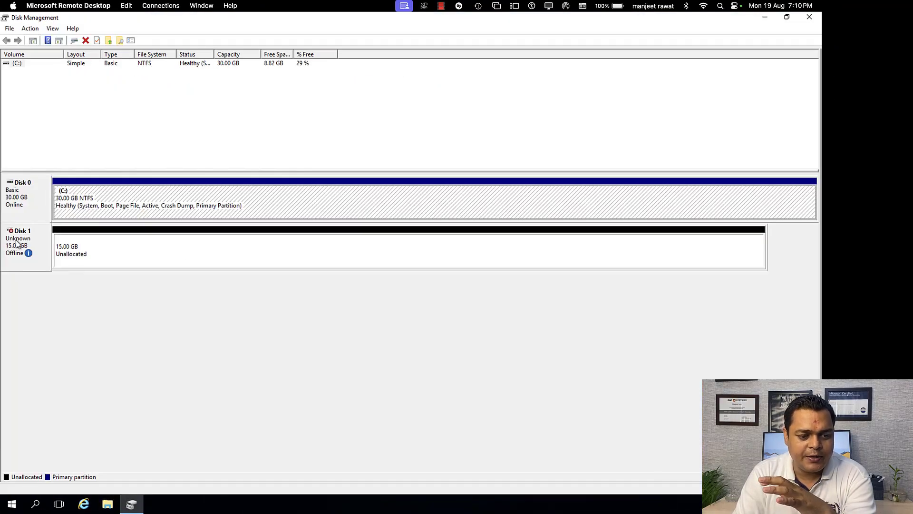
right_click(17, 243)
click(44, 248)
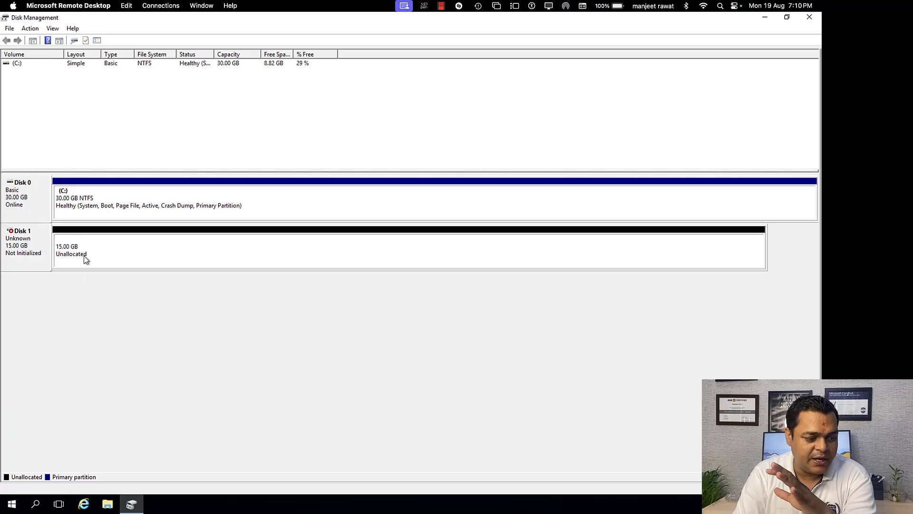
Initialize Disk 1 with the MBR (Master Boot Record) partition style.
right_click(7, 247)
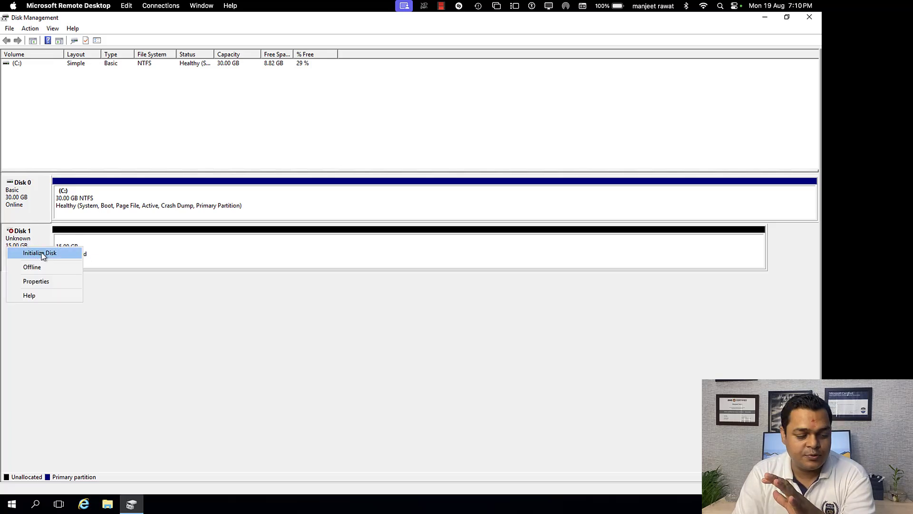
click(51, 256)
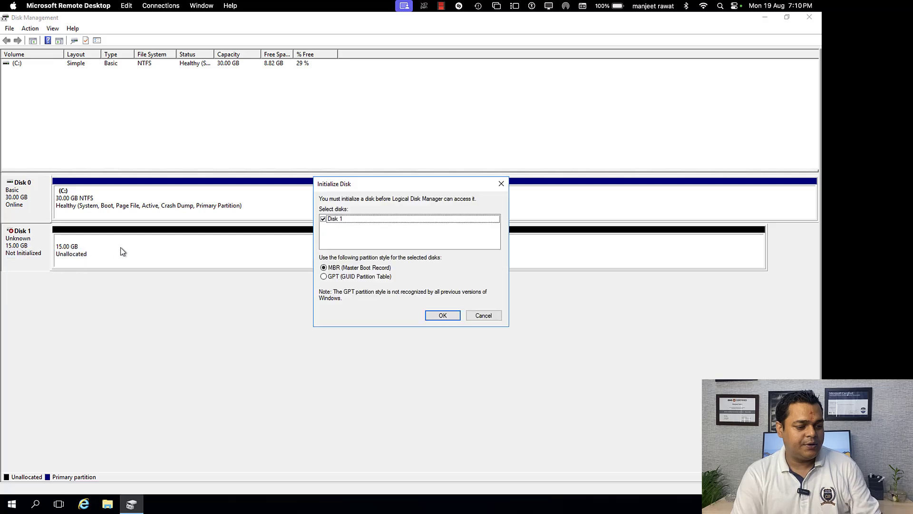
click(443, 315)
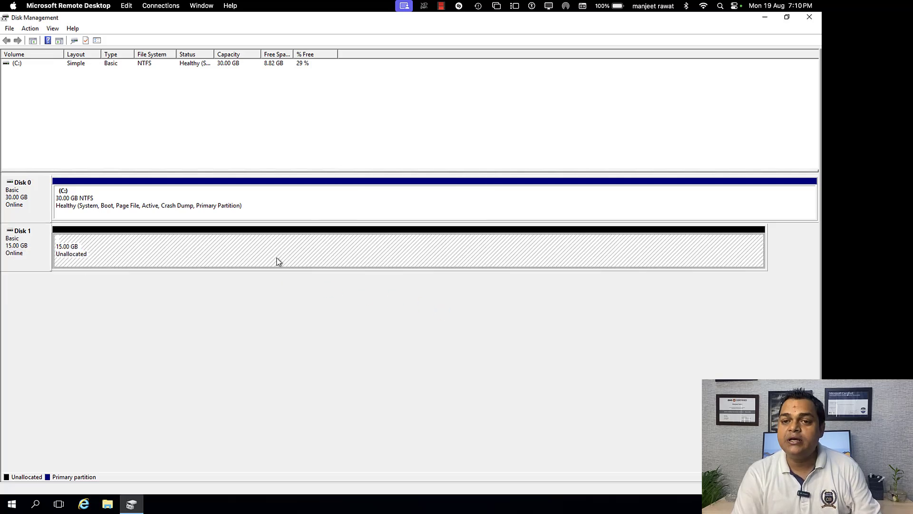
Create a new simple volume across Disk 1's unallocated 15 GB with the wizard's default settings, and close Disk Management.
right_click(305, 265)
click(319, 264)
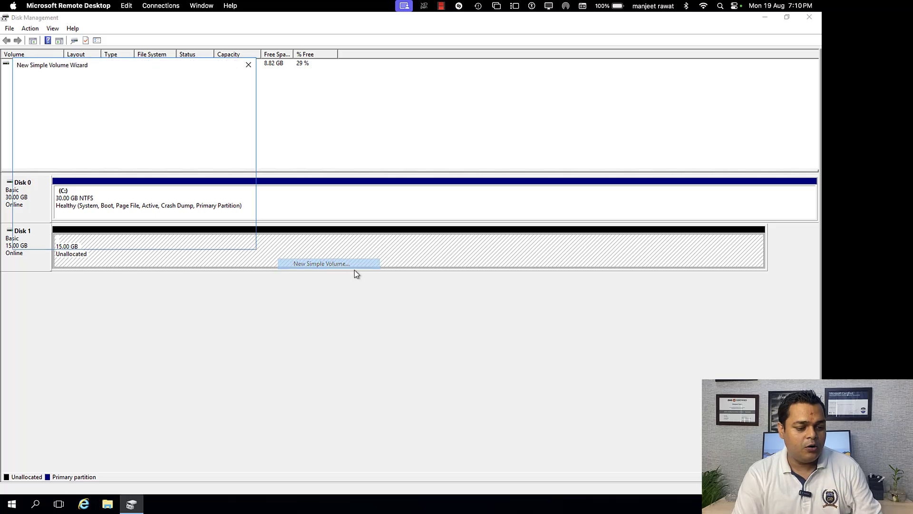
click(191, 238)
click(192, 239)
click(192, 239)
click(191, 238)
click(192, 239)
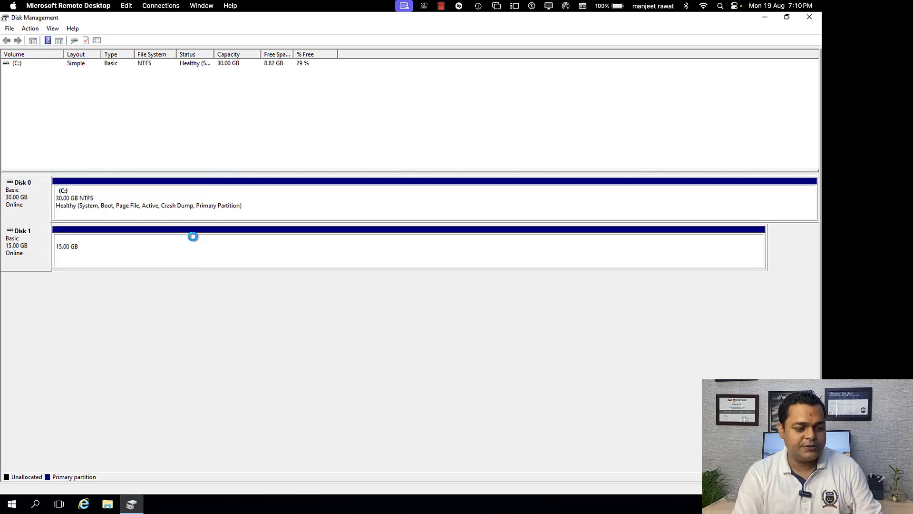
click(810, 19)
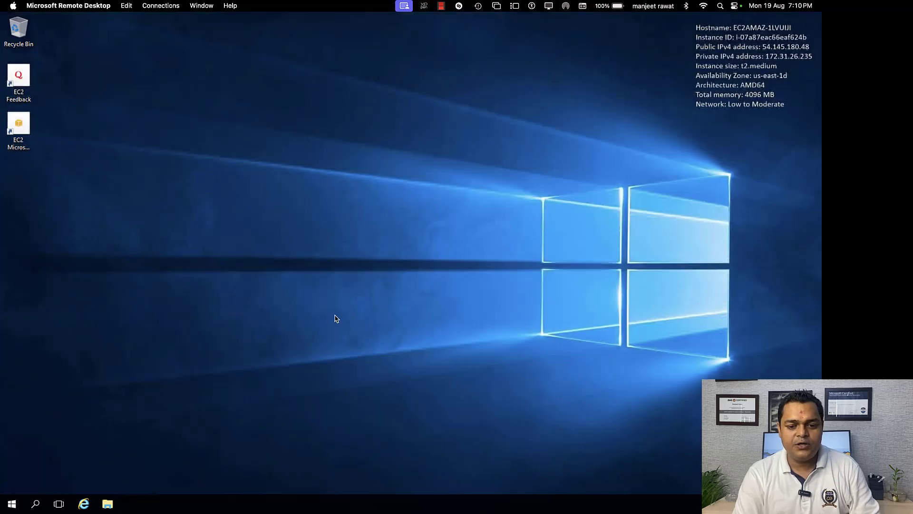
Check the server's drives under This PC in File Explorer and return to the Mac desktop.
key(super+e)
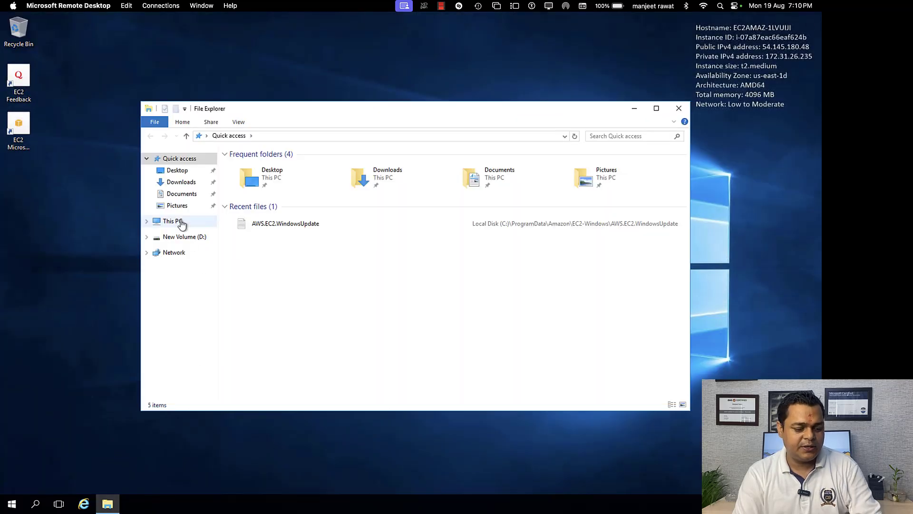
click(172, 221)
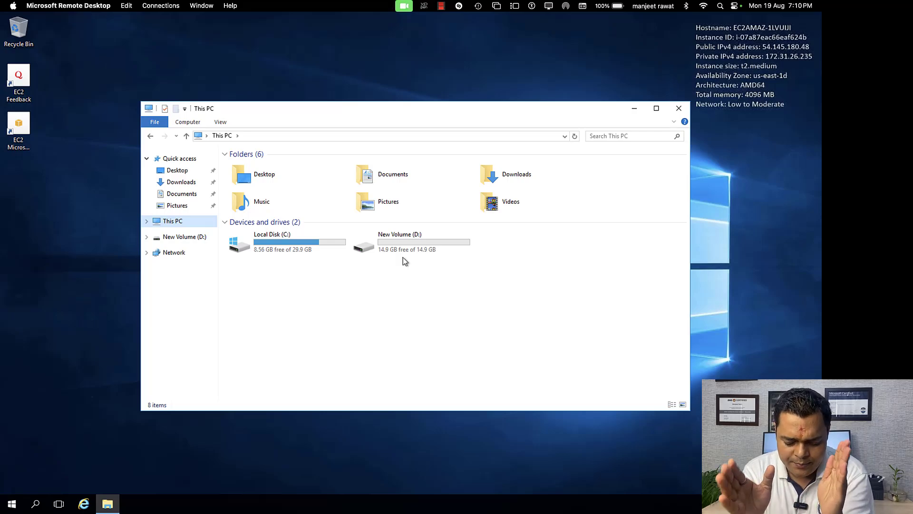
key(ctrl+Left)
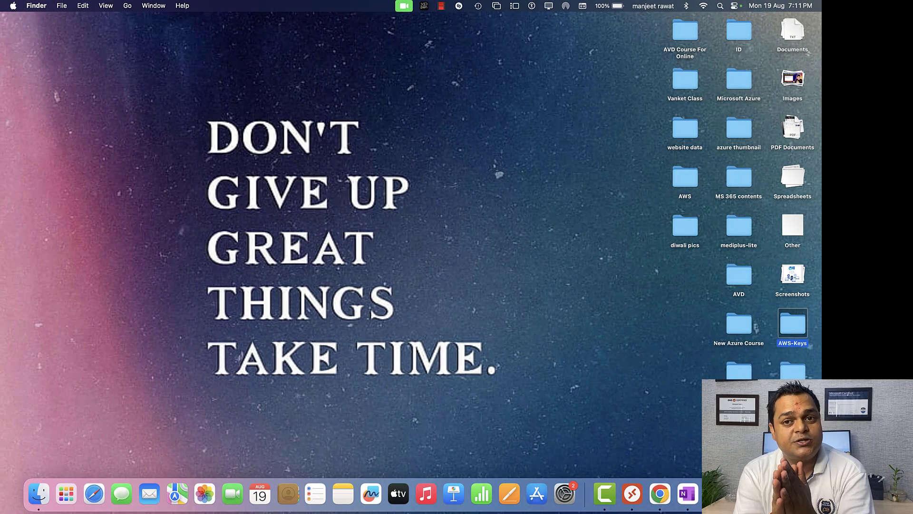